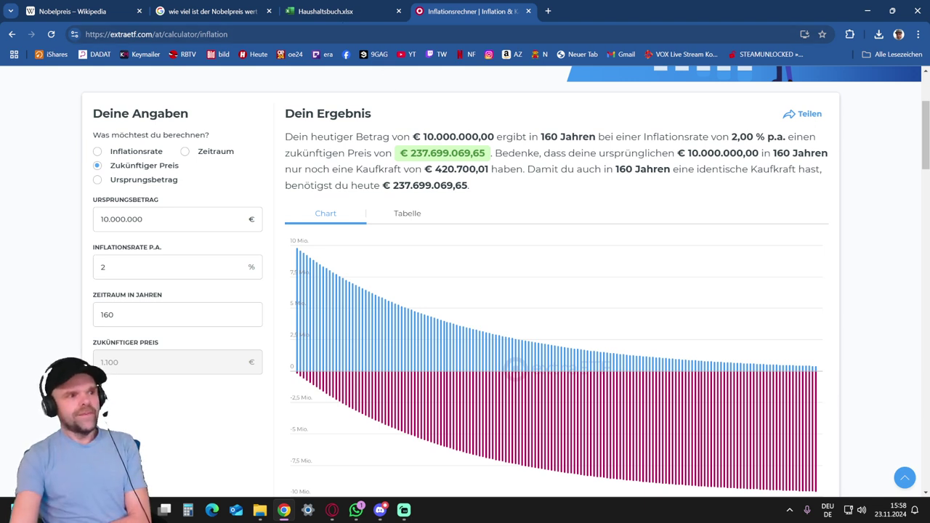
Step: Re-enter 10.000.000 € as the original amount in the inflation calculator
double_click(121, 218)
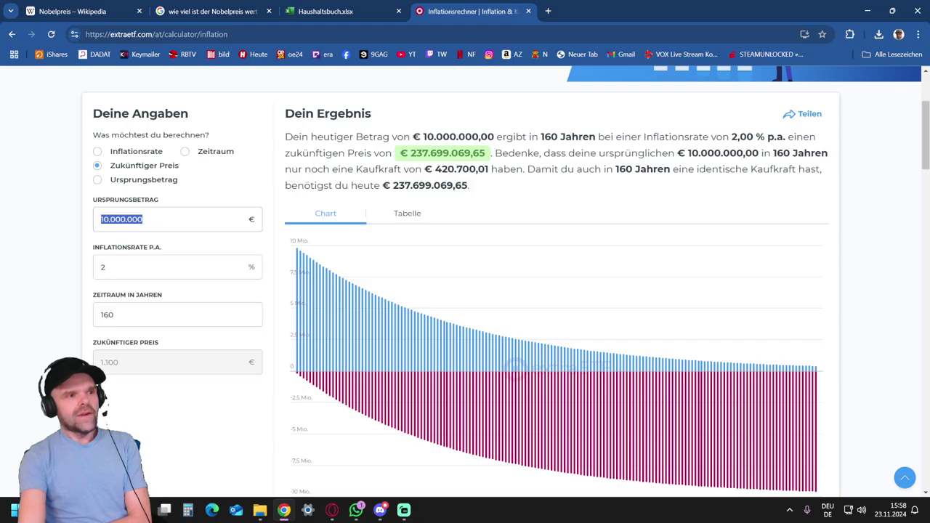
type("100000")
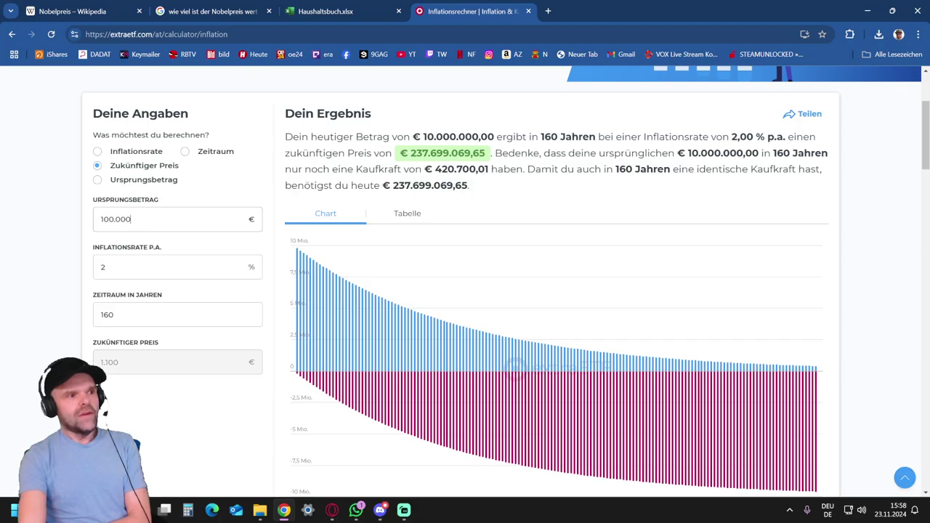
key("BackSpace")
key("BackSpace")
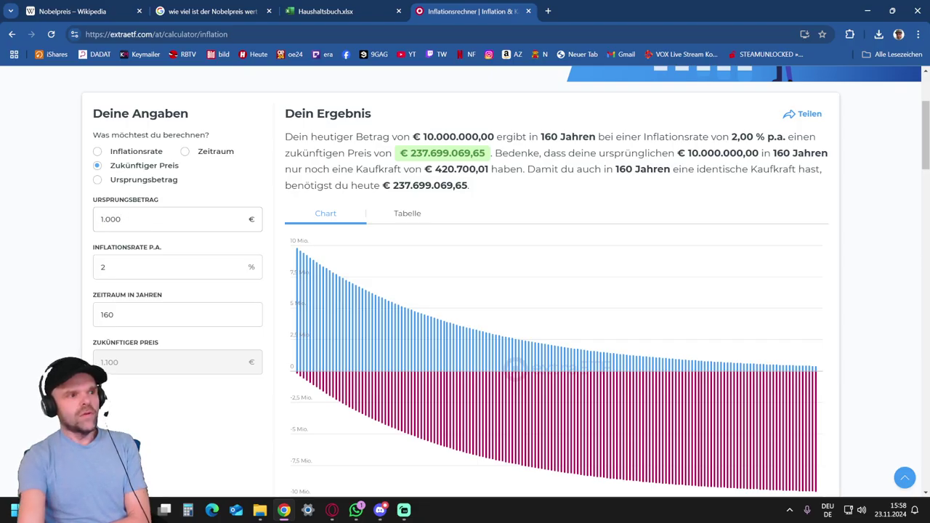
type("0000000")
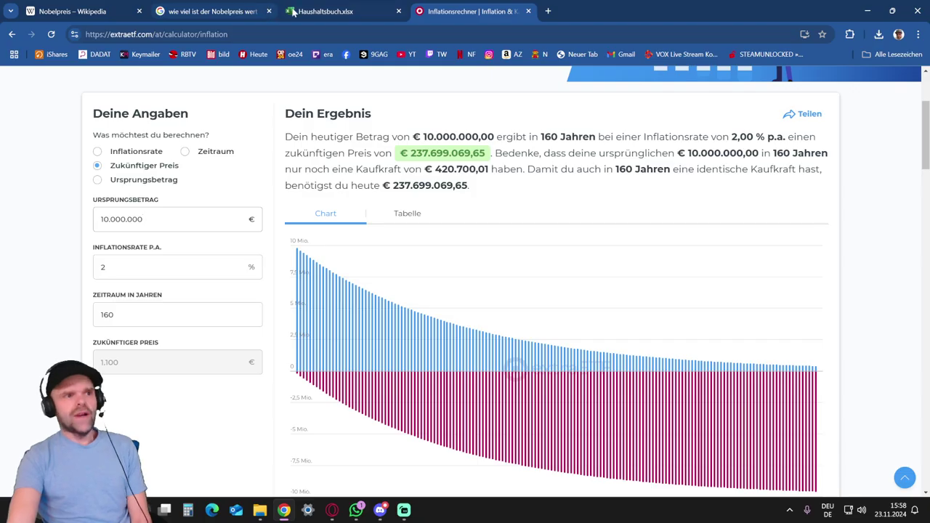
Step: Switch to the Haushaltsbuch workbook, check the 2026 Gehalt cell on the Richboi ist rich sheet, and show it full screen
left_click(337, 12)
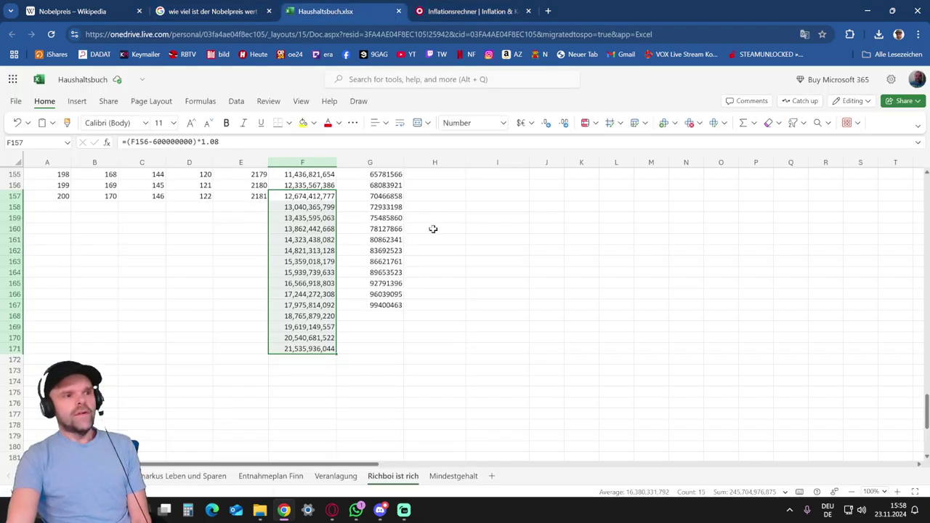
scroll(434, 222, "up", 20)
scroll(433, 222, "up", 4)
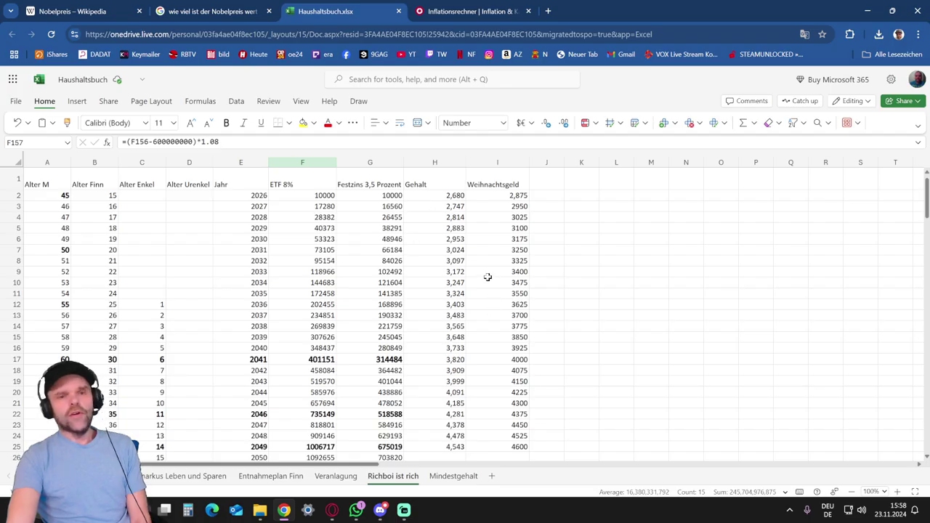
left_click(456, 195)
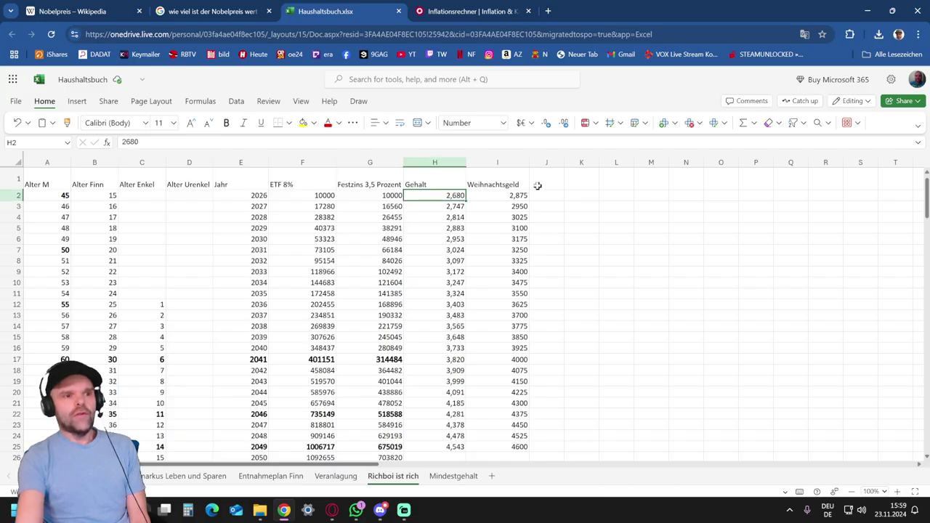
left_click(628, 202)
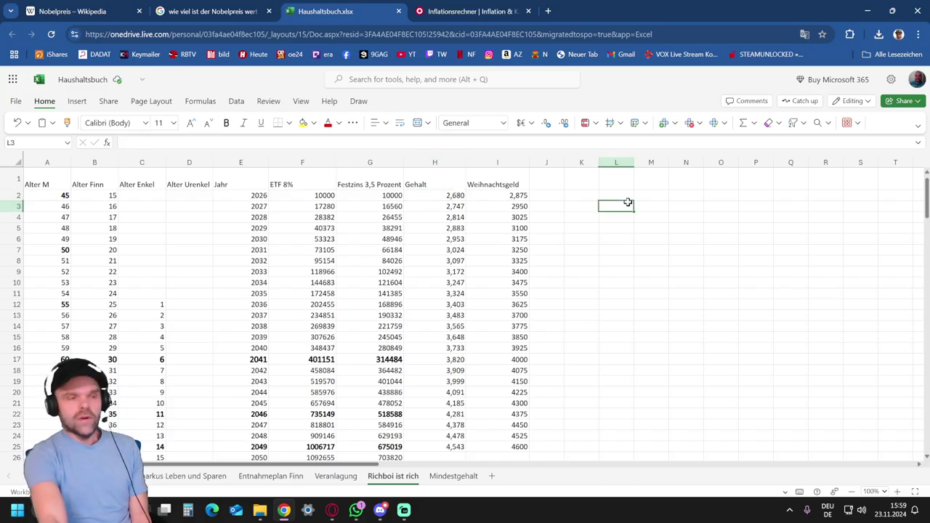
key("F11")
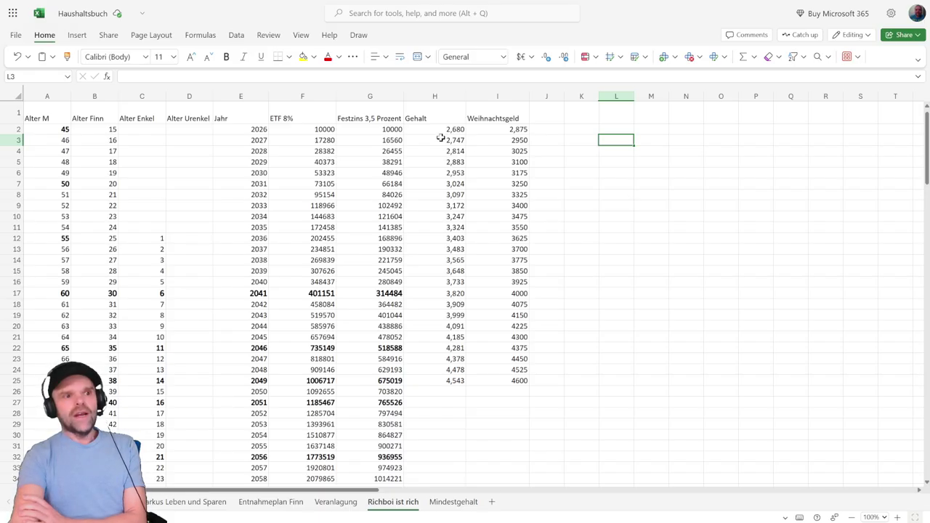
Step: Examine the Gehalt column from 2026 to 2049, checking the 2049, 2041 and 2040 salaries individually
left_click_drag(449, 130, 449, 379)
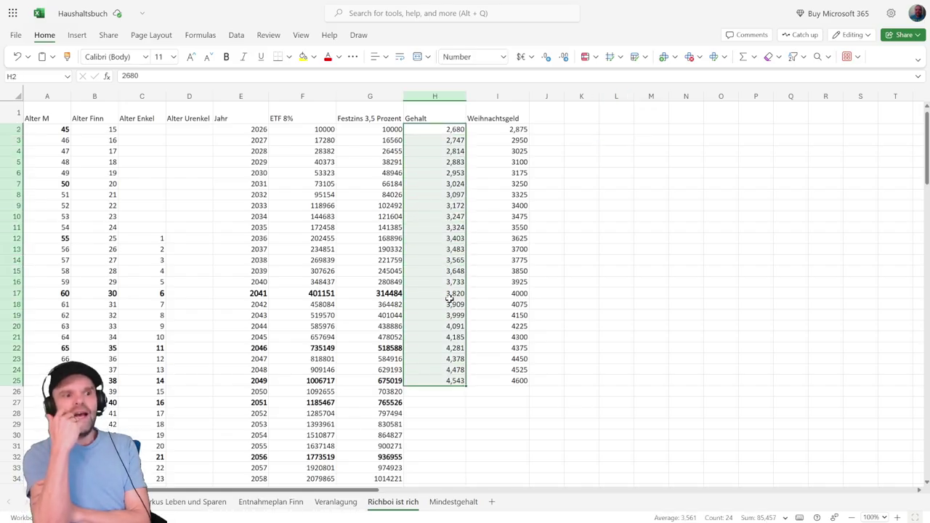
left_click(441, 381)
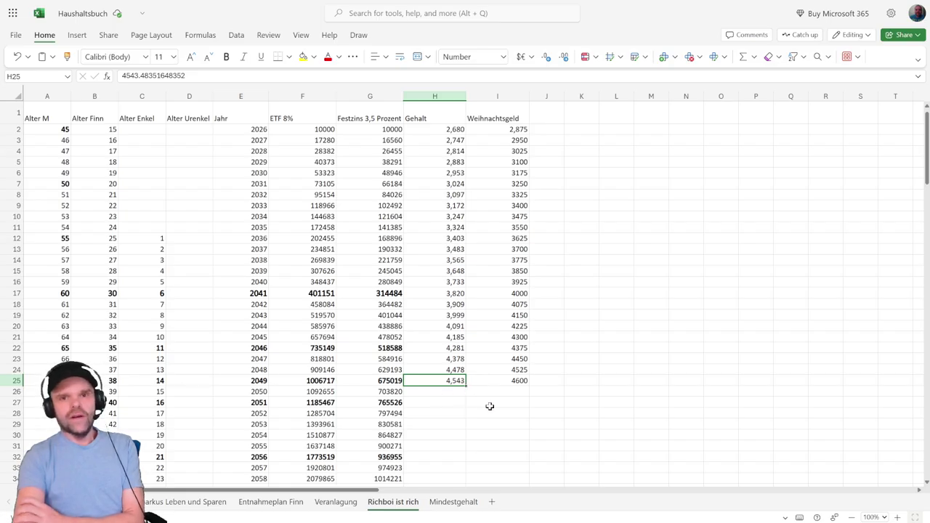
scroll(490, 405, "down", 1)
scroll(450, 348, "up", 1)
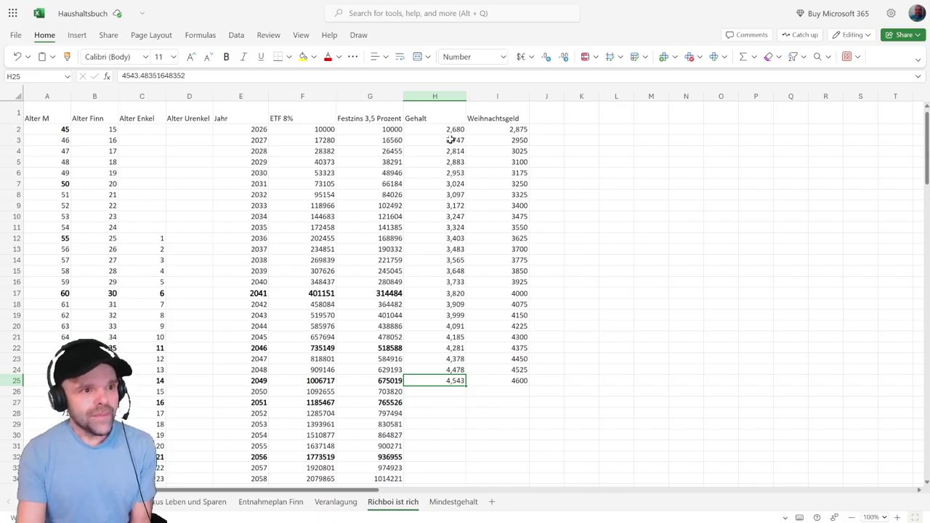
left_click(457, 292)
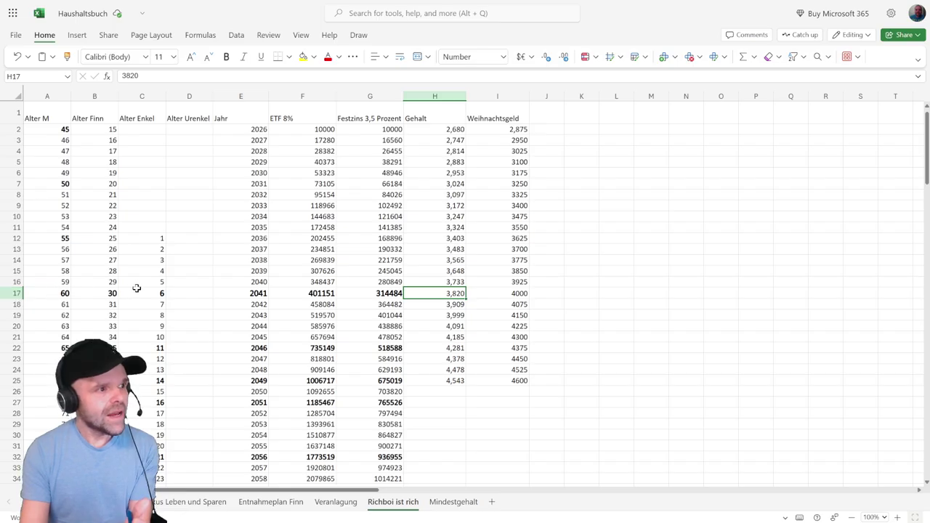
left_click(260, 282)
left_click(452, 282)
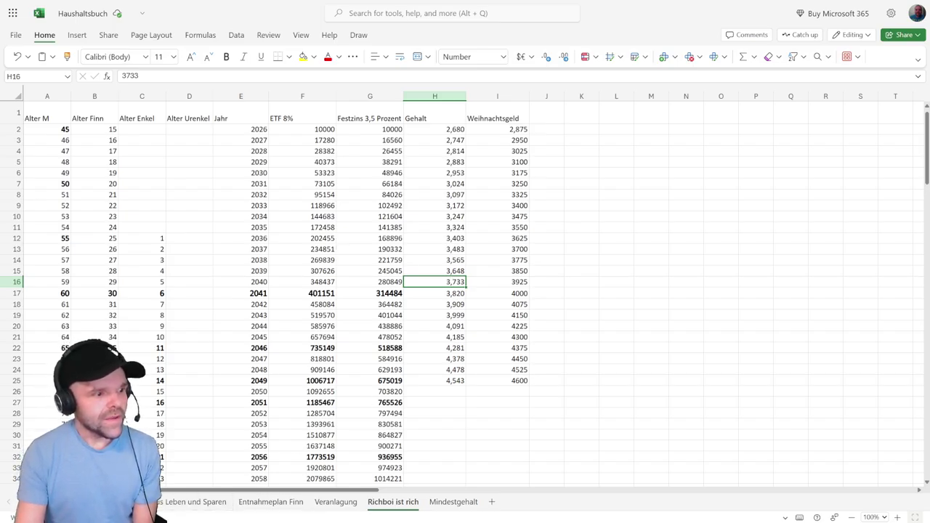
Step: Open the Leben und Sparen budget sheet and view the monthly figures from late 2038 to mid-2040
left_click(191, 502)
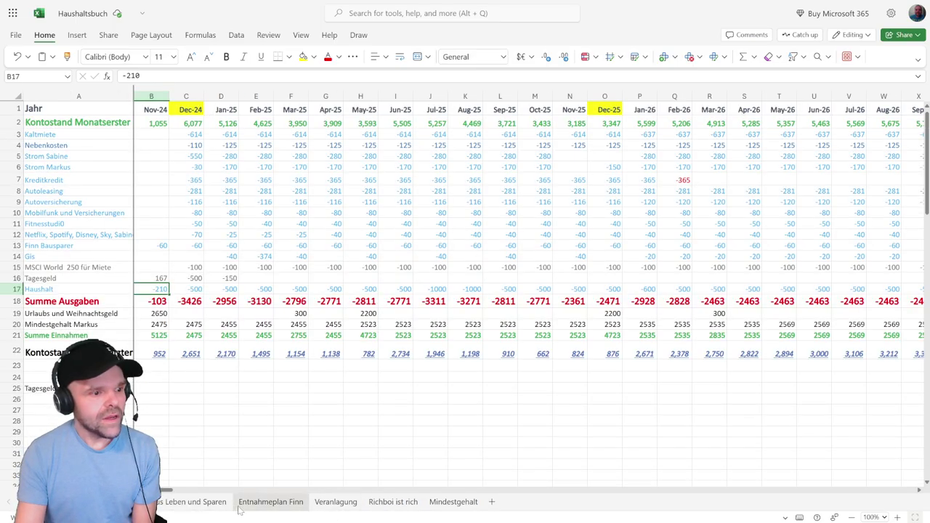
left_click_drag(166, 491, 407, 494)
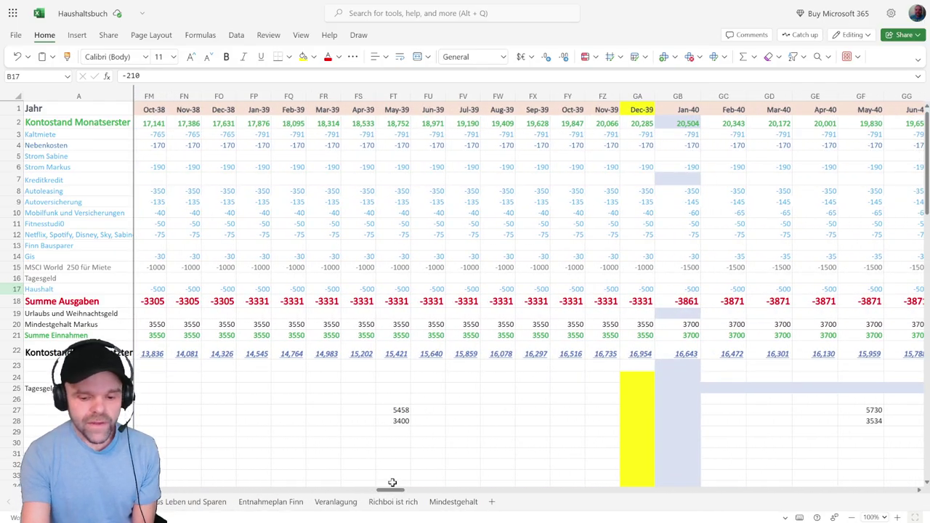
key("F11")
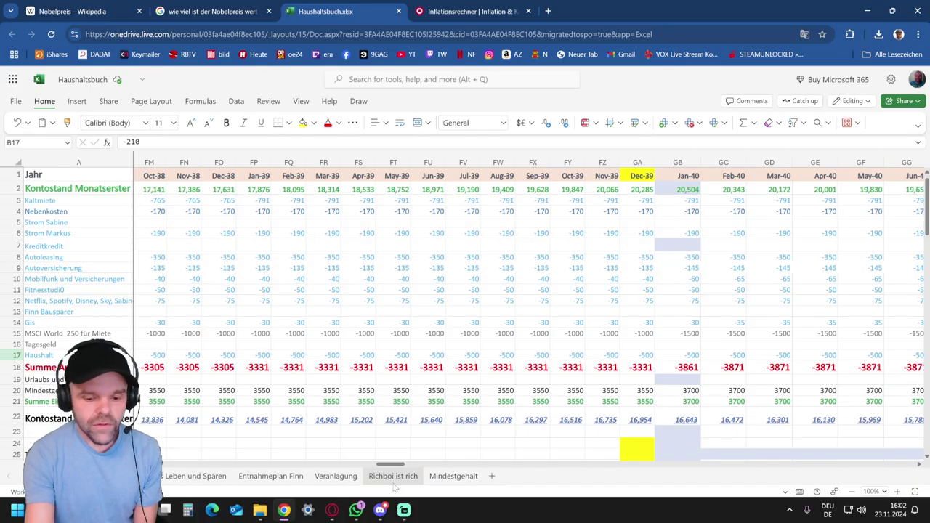
key("F11")
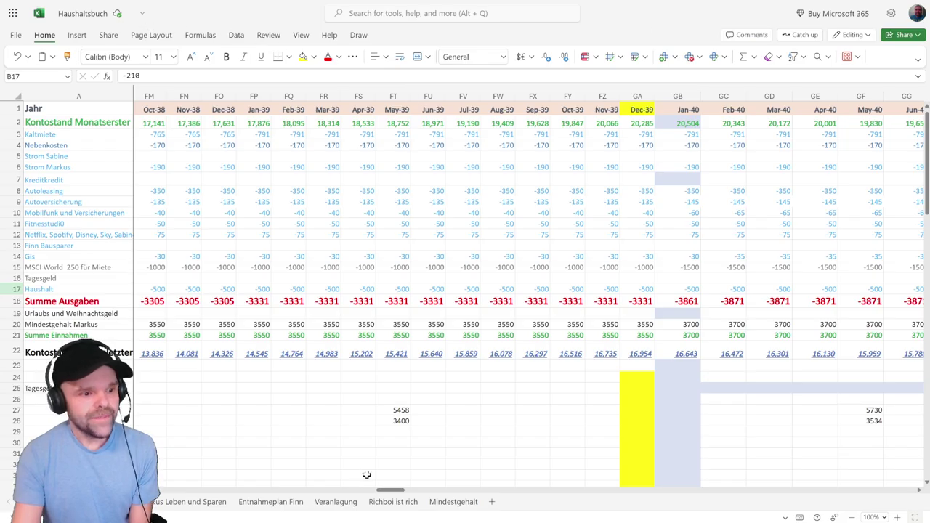
Step: Return to the Richboi ist rich sheet and inspect the 2040 formula in the ETF 8% column
left_click(392, 501)
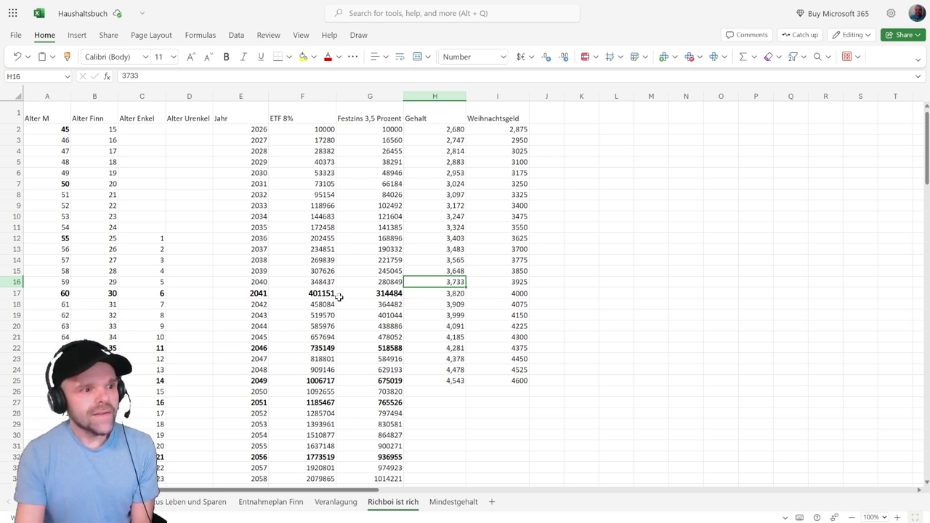
left_click(320, 284)
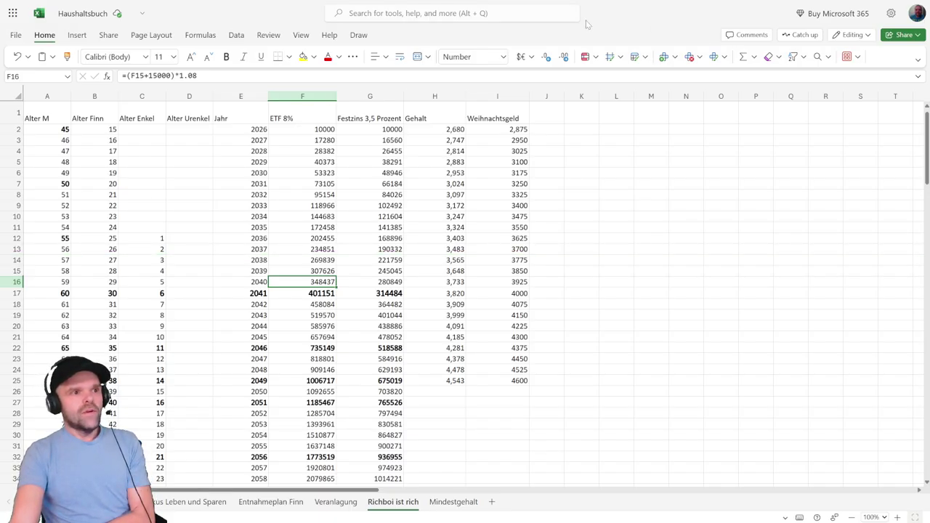
Step: Leave full screen, switch to the inflation calculator page and highlight its web address
key("F11")
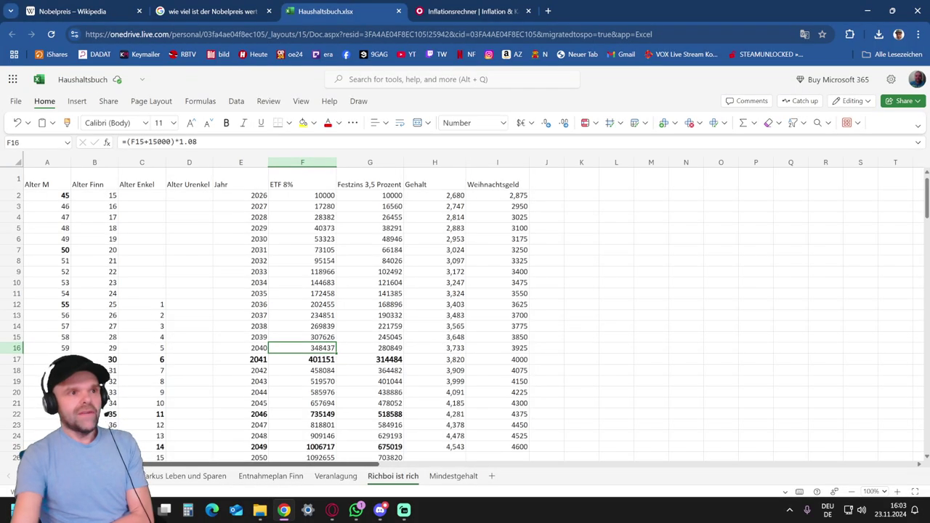
left_click(453, 12)
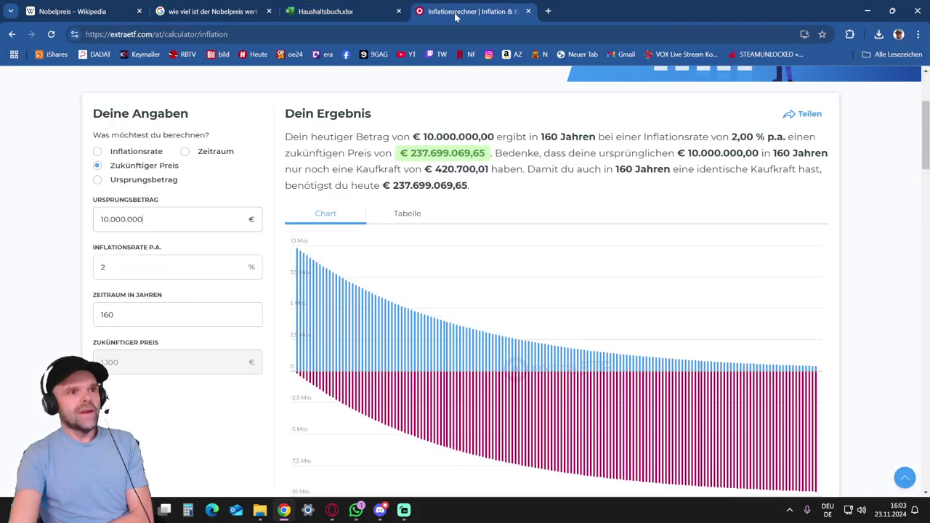
left_click(218, 34)
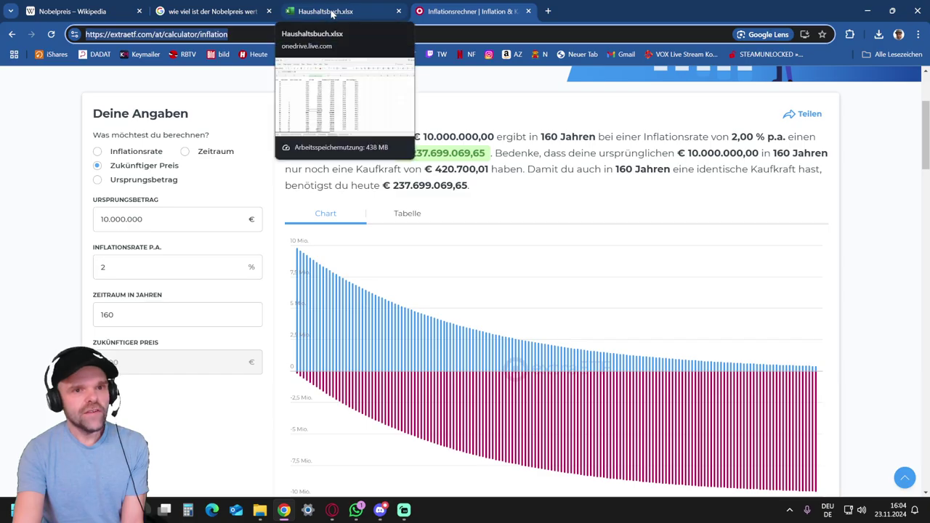
Step: Return to the Haushaltsbuch workbook and examine the ETF 8% column's 2026 starting amount, 2027 formula and growth over the decades
left_click(370, 16)
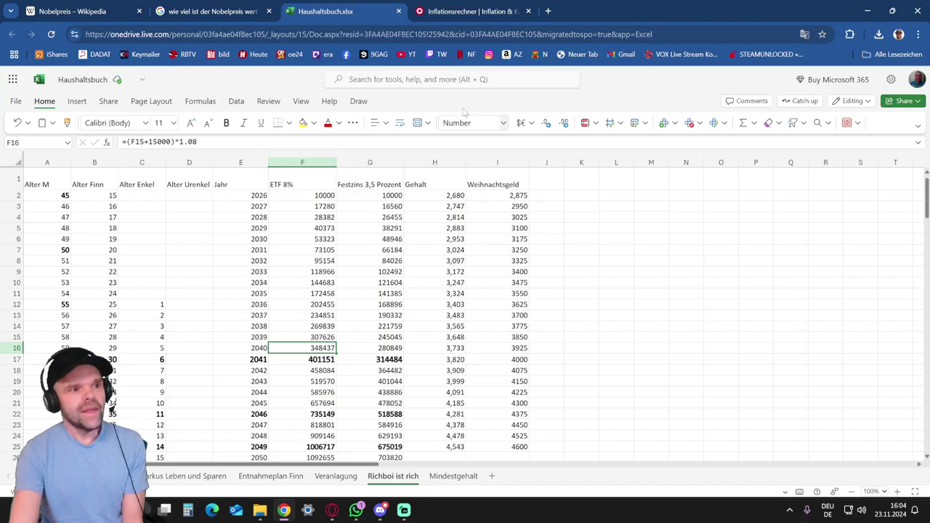
left_click(314, 196)
left_click(316, 206)
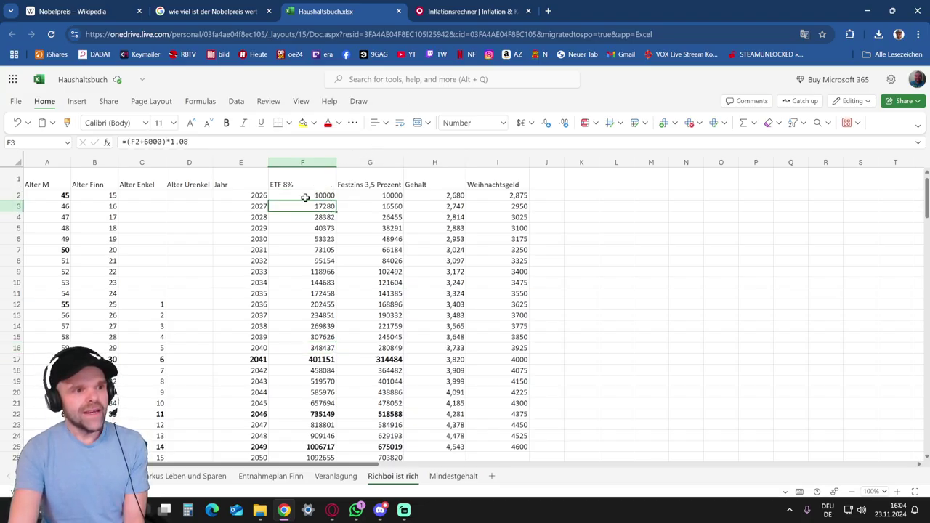
left_click(308, 196)
left_click(309, 207)
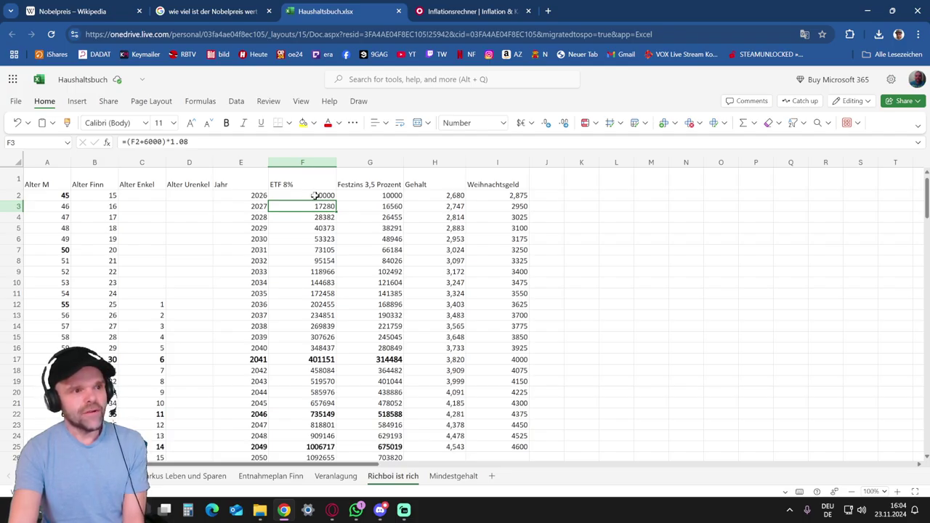
left_click(314, 197)
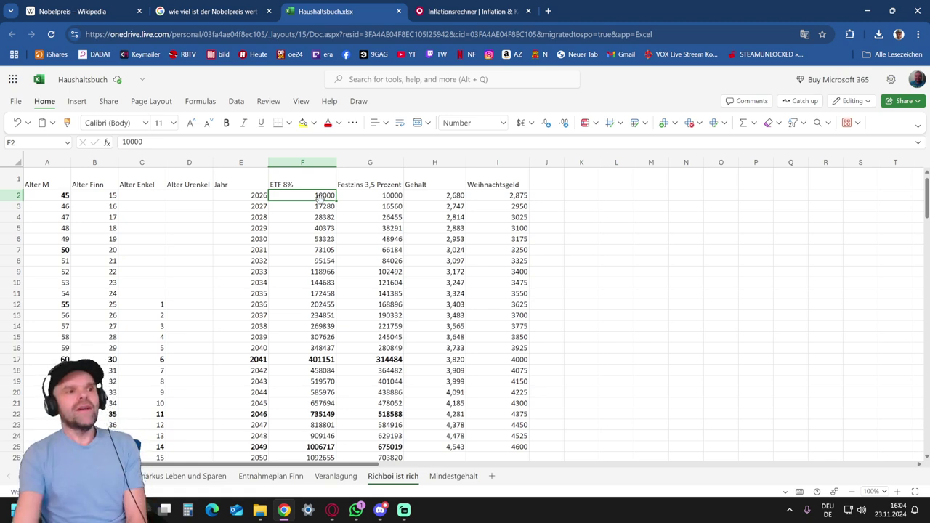
scroll(325, 289, "down", 5)
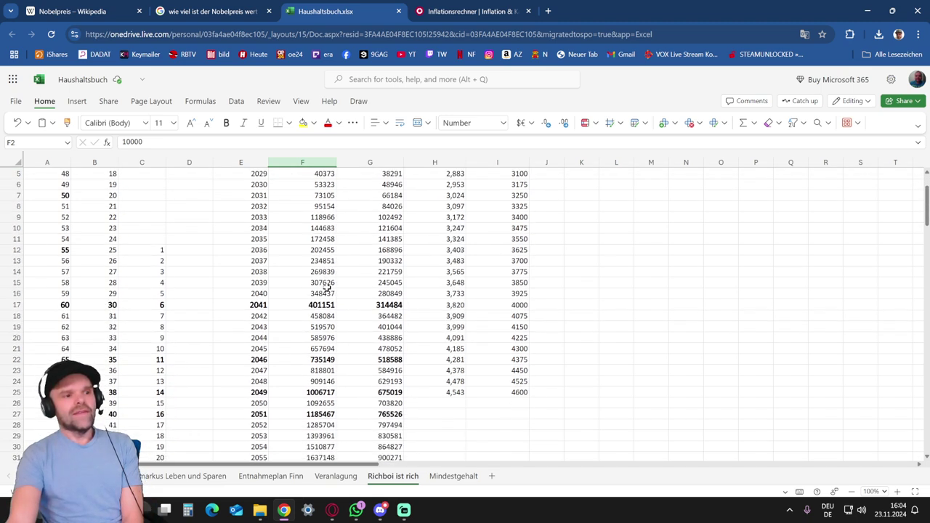
scroll(325, 298, "down", 12)
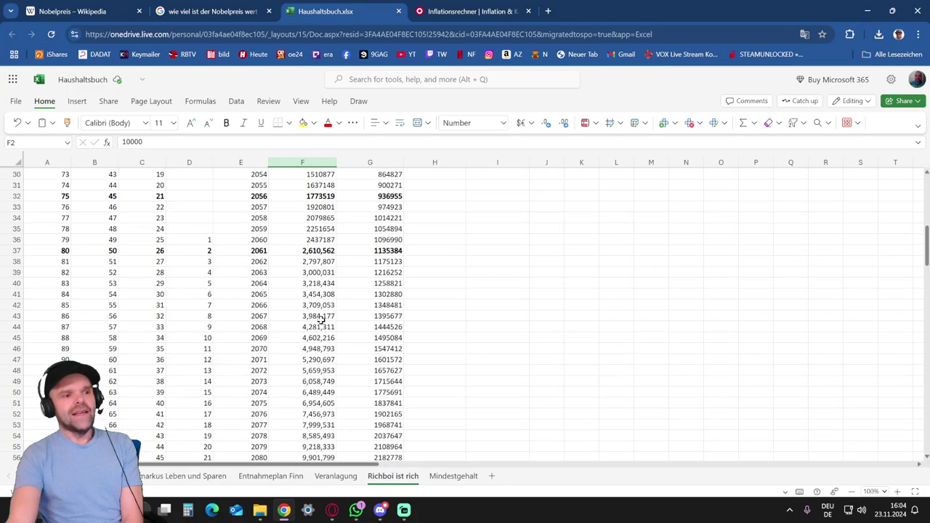
scroll(323, 305, "up", 16)
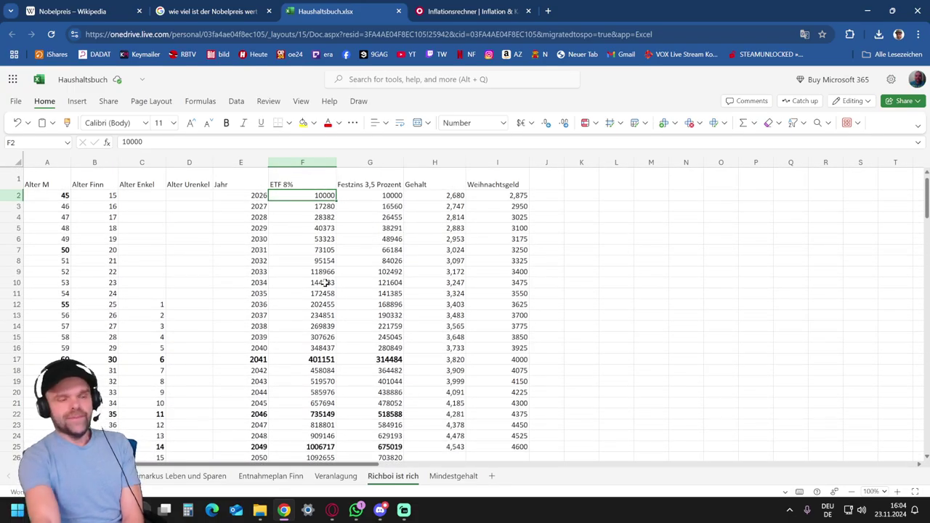
Step: Show the workbook full screen and inspect the yearly contribution formulas in the ETF 8% column from 2027 to 2032
key("F11")
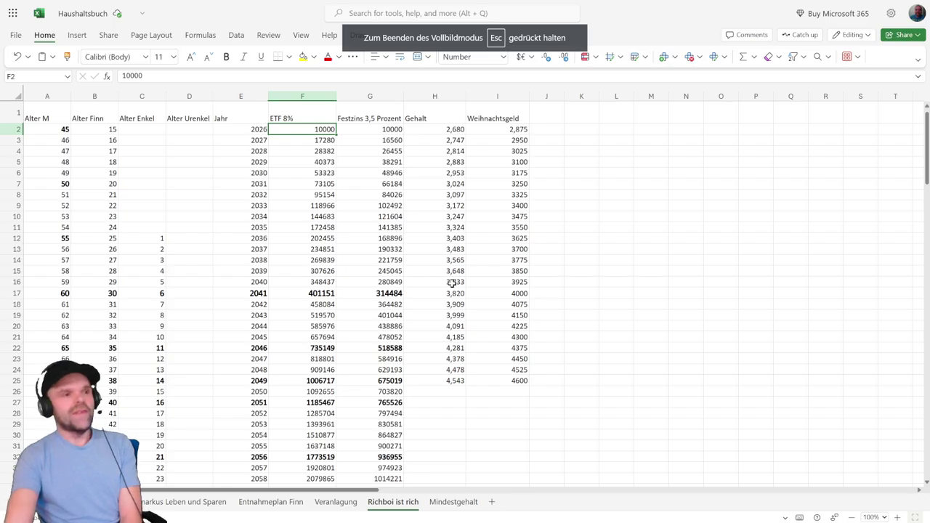
left_click(318, 141)
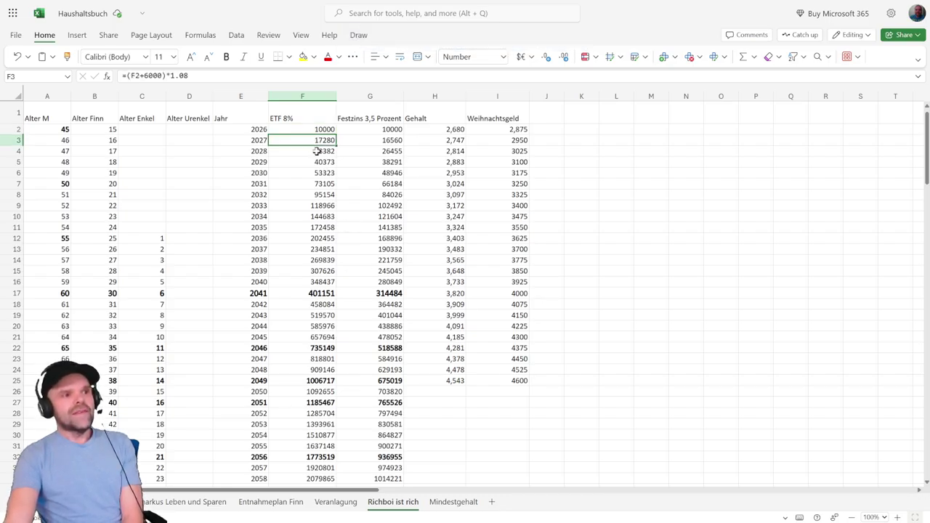
left_click(317, 151)
left_click(318, 162)
left_click(317, 183)
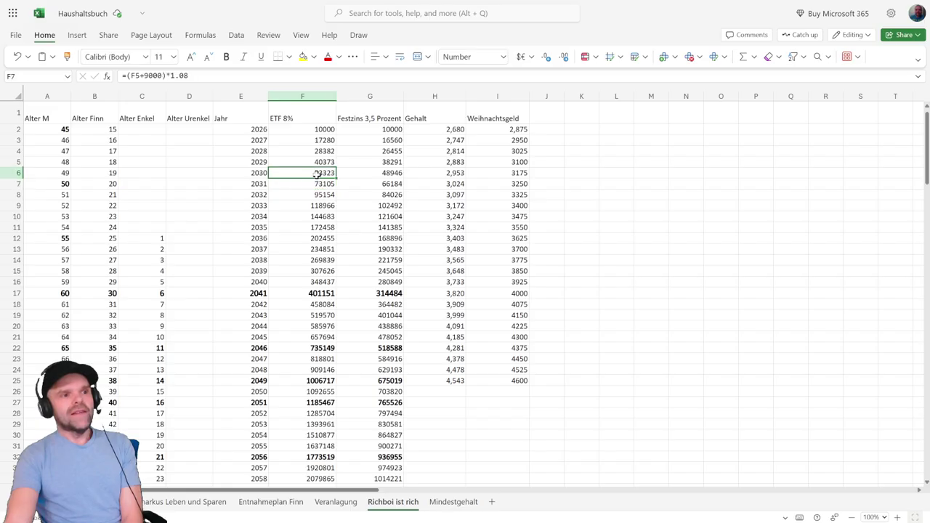
key("Down")
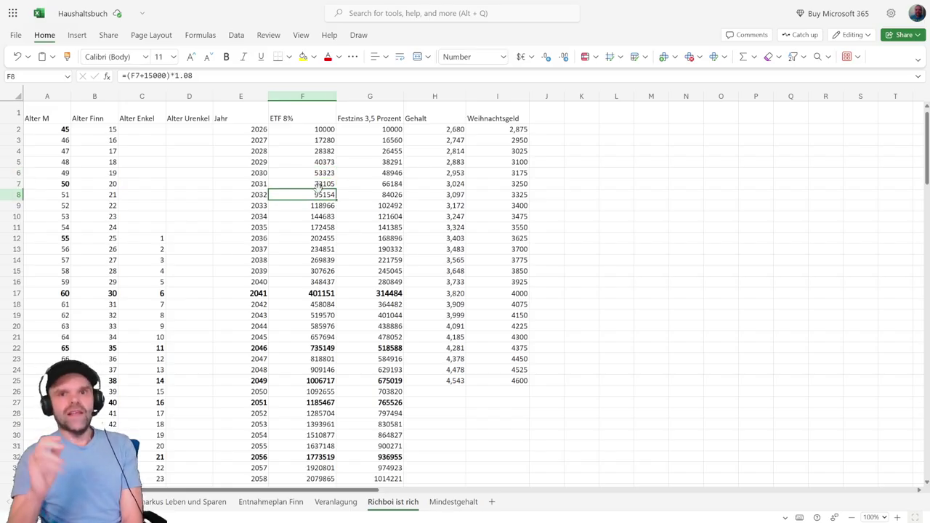
scroll(494, 284, "down", 3)
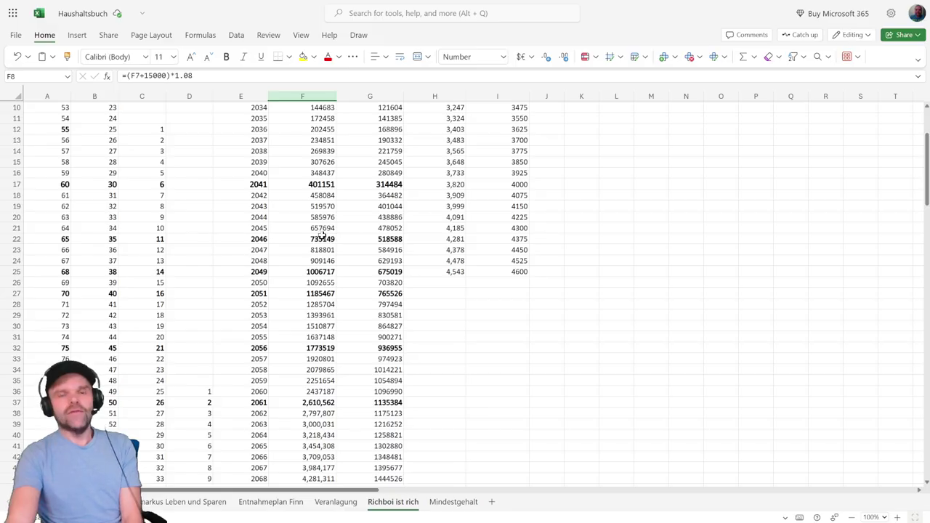
Step: Inspect the 2049 formula in the ETF 8% column and review the column's growth in the surrounding decades
scroll(322, 240, "down", 10)
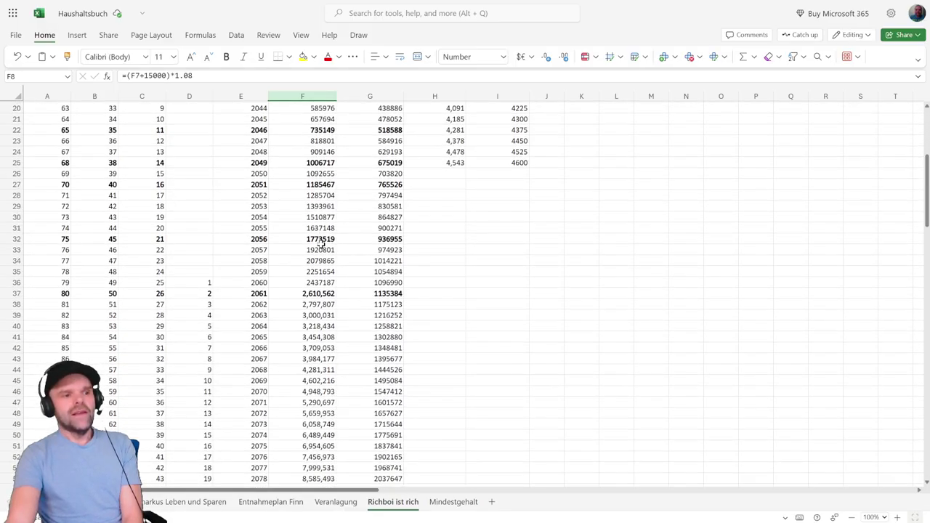
scroll(322, 245, "up", 8)
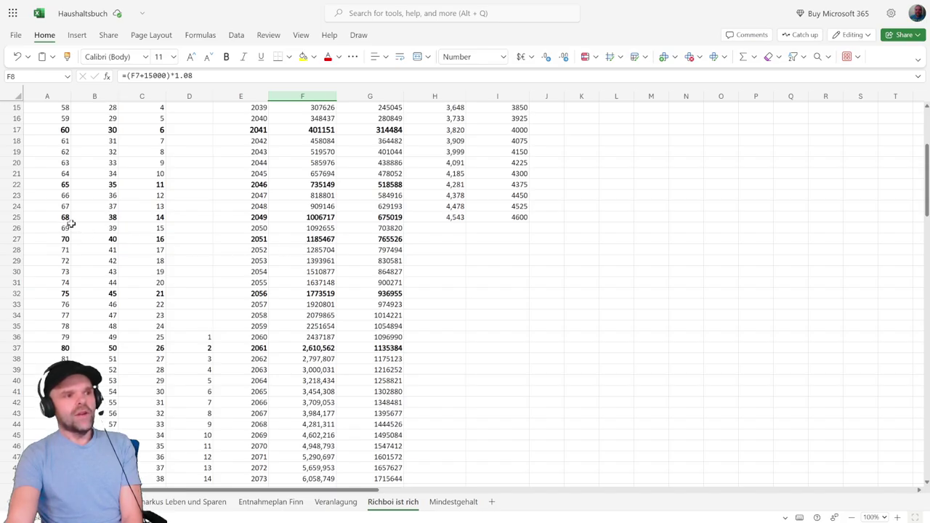
left_click(311, 218)
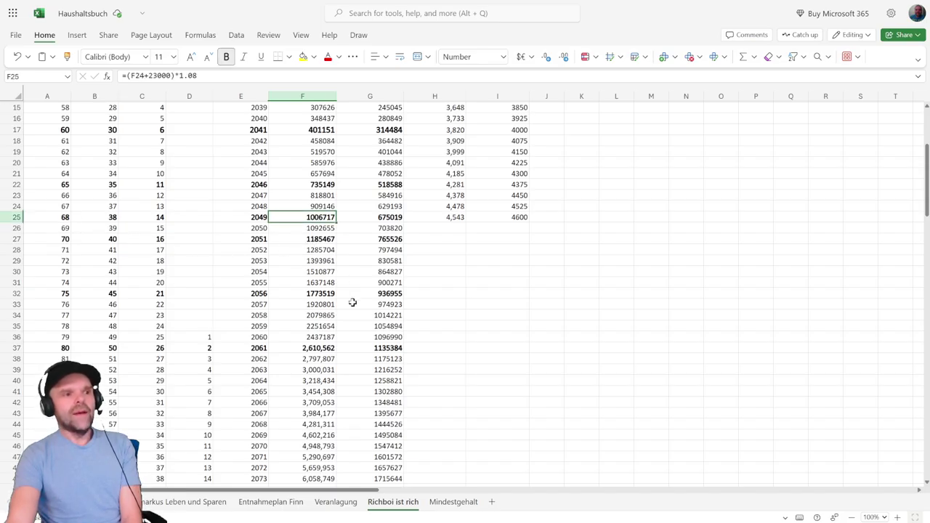
scroll(344, 285, "up", 2)
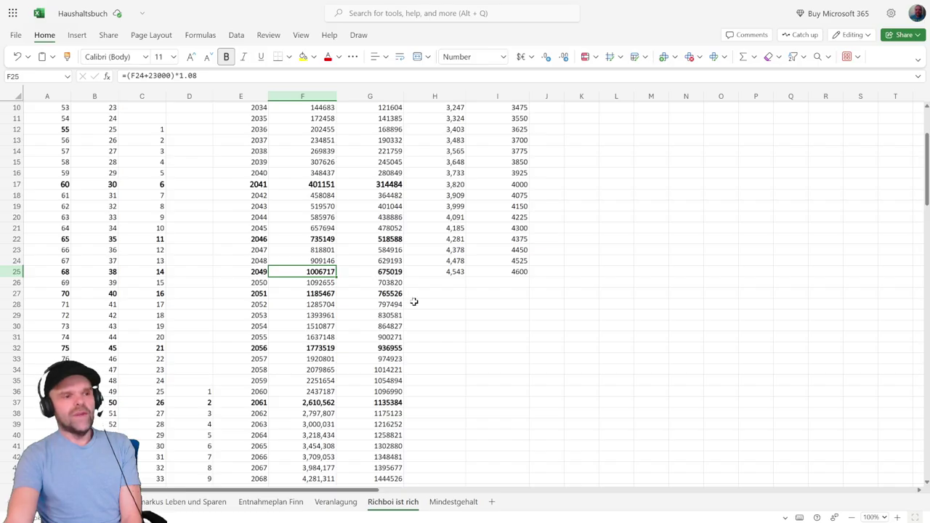
scroll(378, 287, "down", 2)
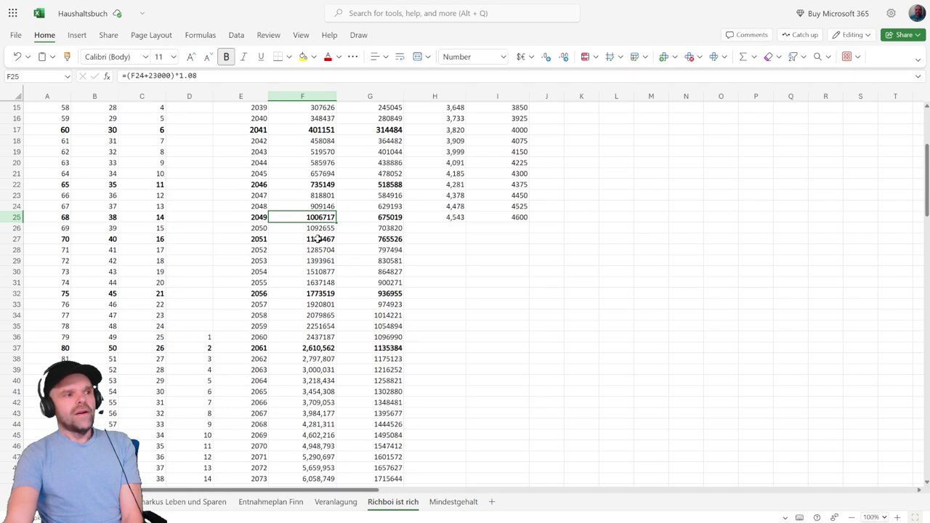
scroll(311, 228, "down", 2)
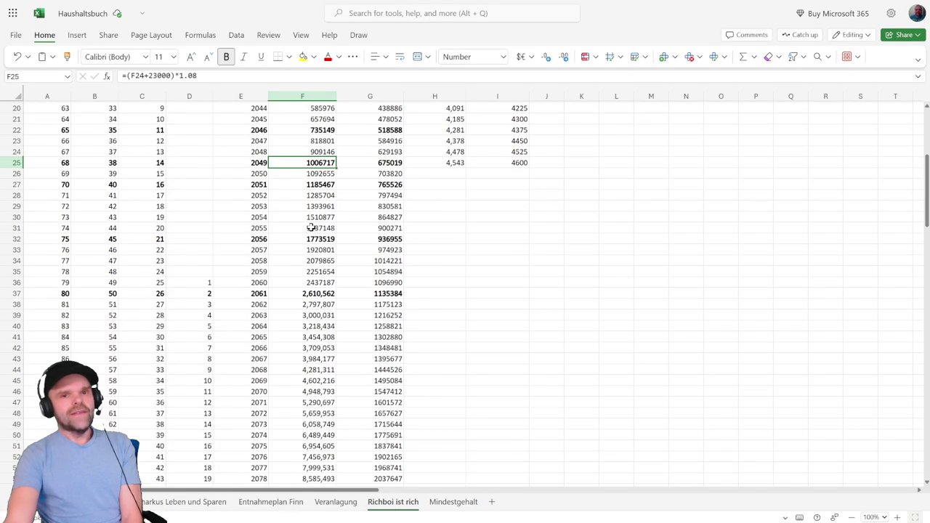
scroll(311, 228, "down", 2)
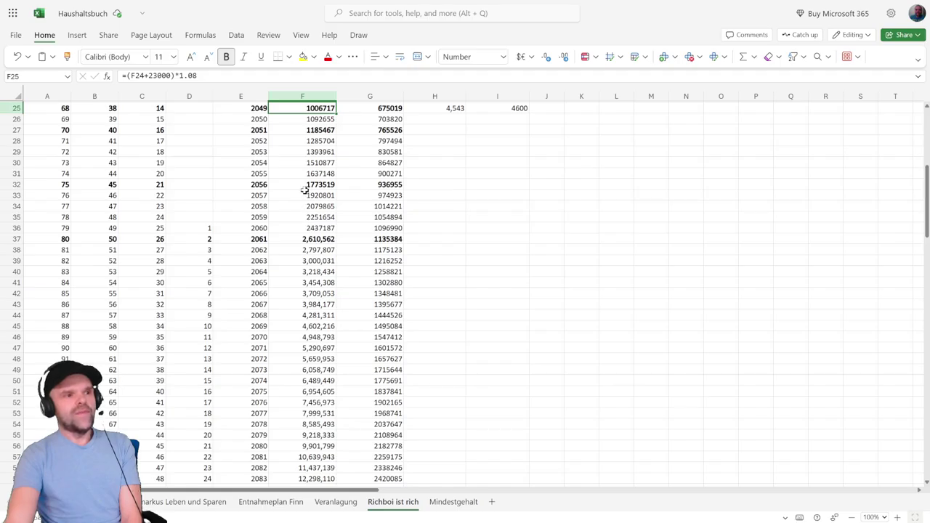
Step: Compare the 2061 formula in the ETF 8% column with the one in neighbouring column G
left_click(302, 238)
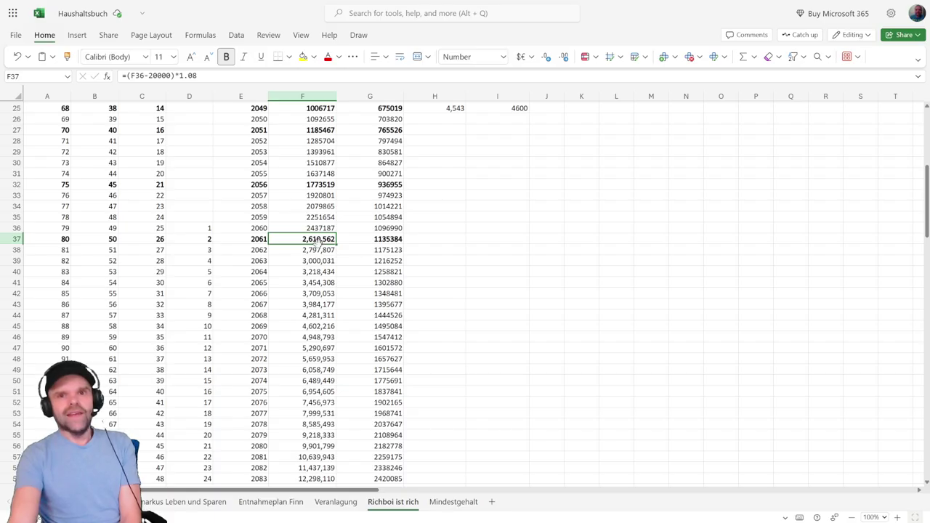
left_click(379, 239)
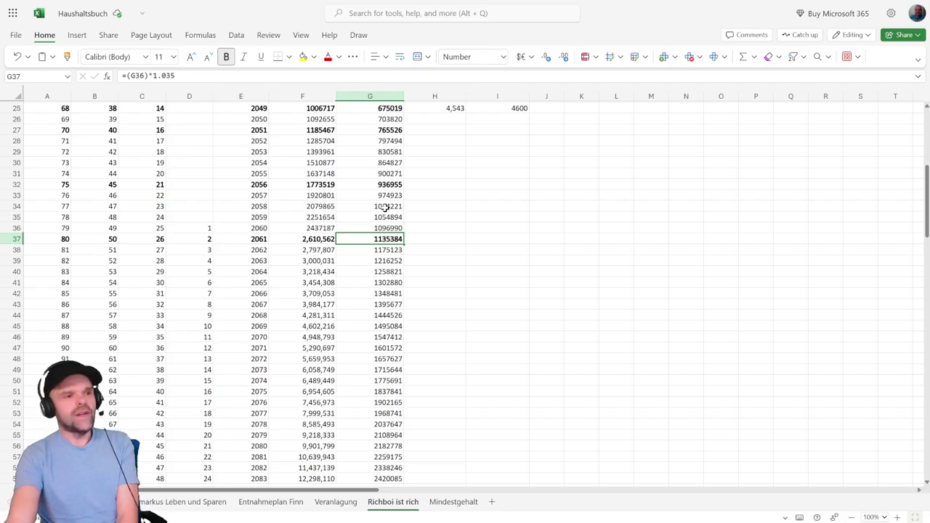
left_click(310, 240)
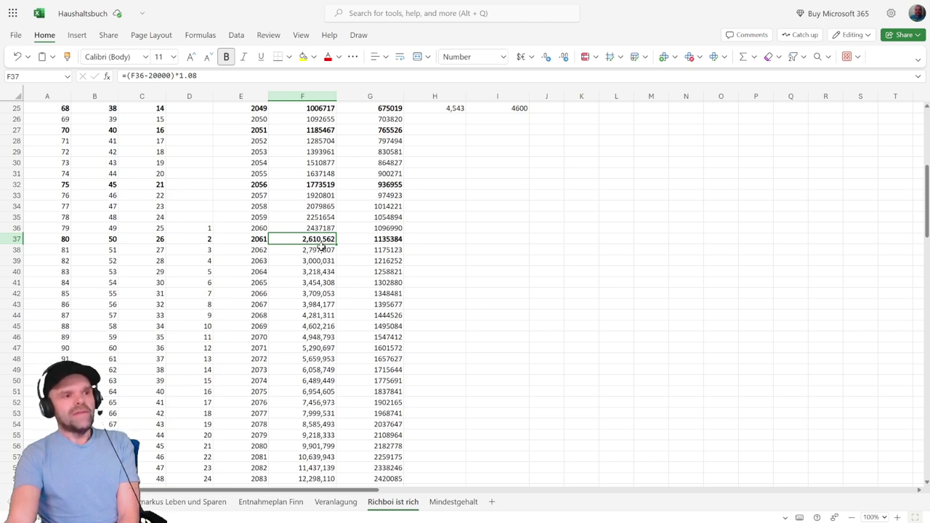
Step: Inspect the yearly withdrawal formulas in the ETF 8% column from 2062 to 2070
left_click(320, 250)
left_click(313, 260)
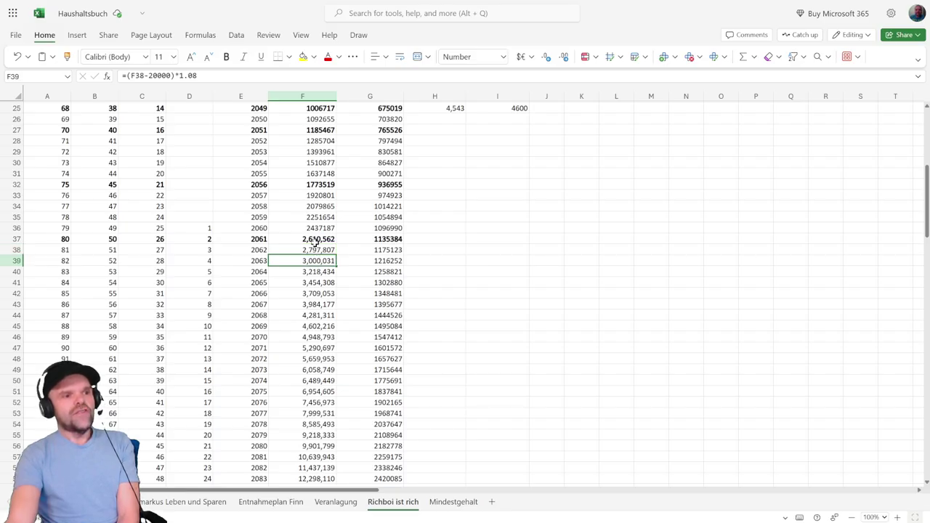
left_click(313, 271)
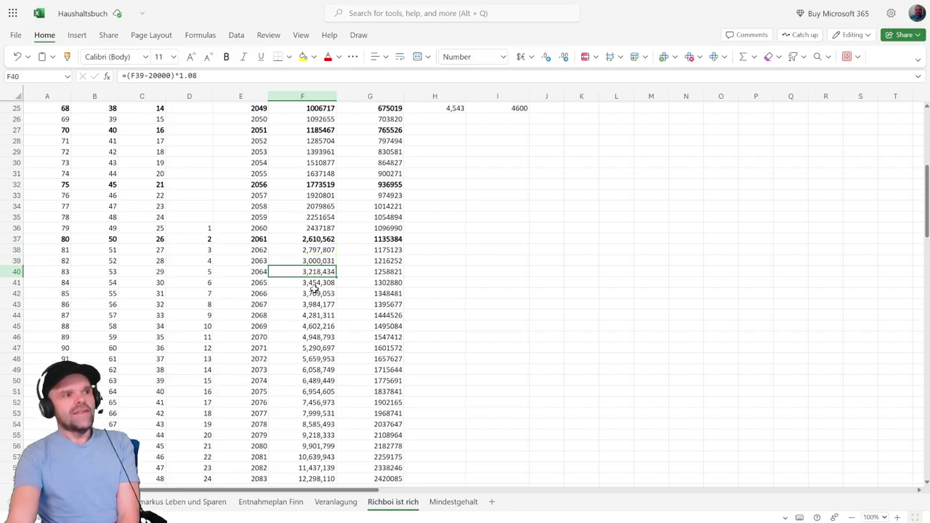
left_click(313, 294)
scroll(312, 294, "down", 2)
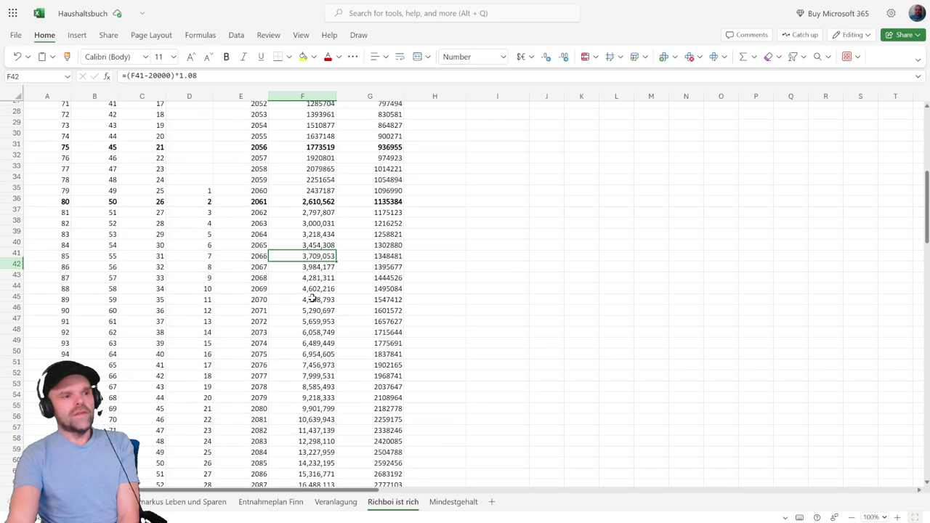
left_click(322, 269)
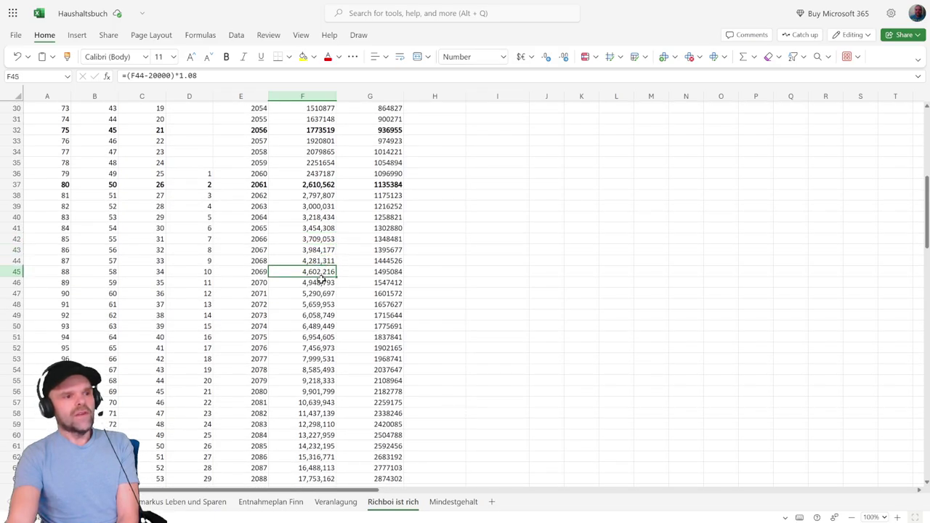
left_click(320, 282)
scroll(317, 275, "down", 2)
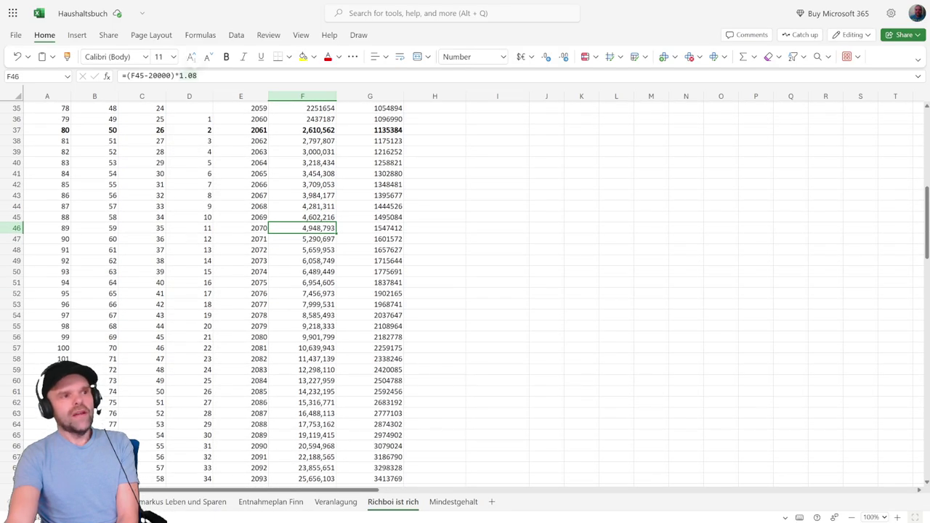
Step: Examine the 2145 row, checking its ETF 8% formula and the ages in columns C and D
scroll(366, 259, "down", 18)
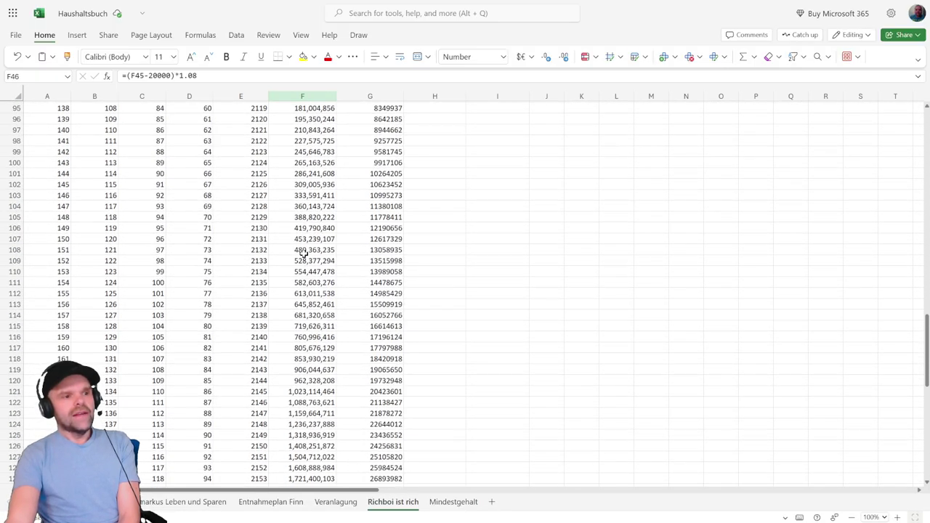
scroll(302, 269, "down", 5)
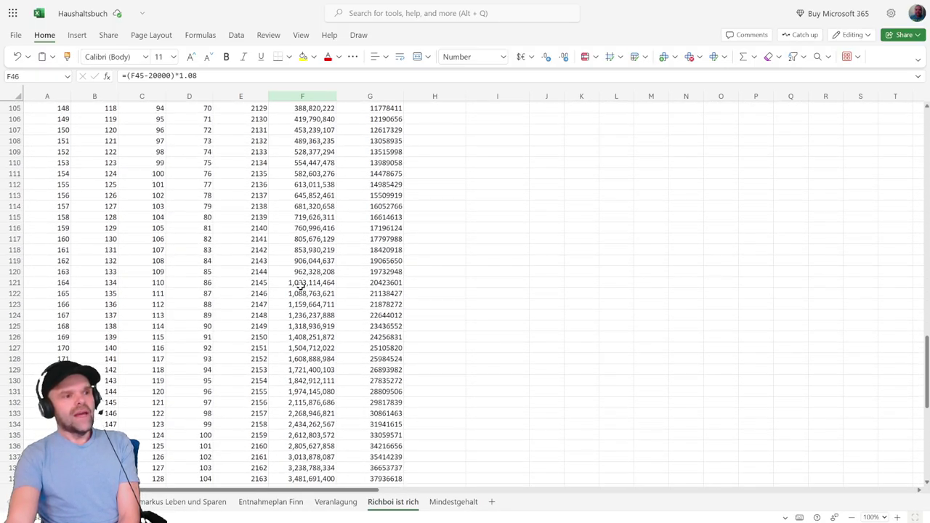
left_click(305, 283)
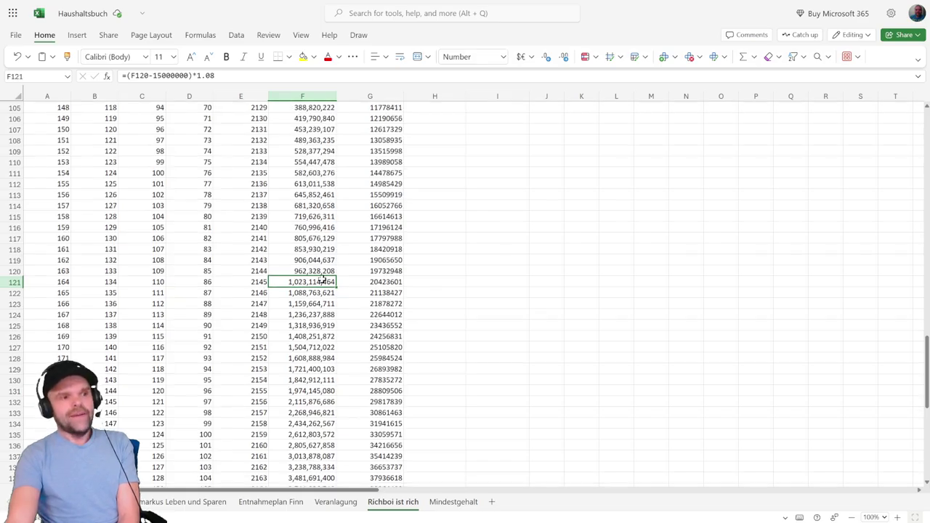
scroll(323, 279, "down", 7)
scroll(279, 232, "up", 5)
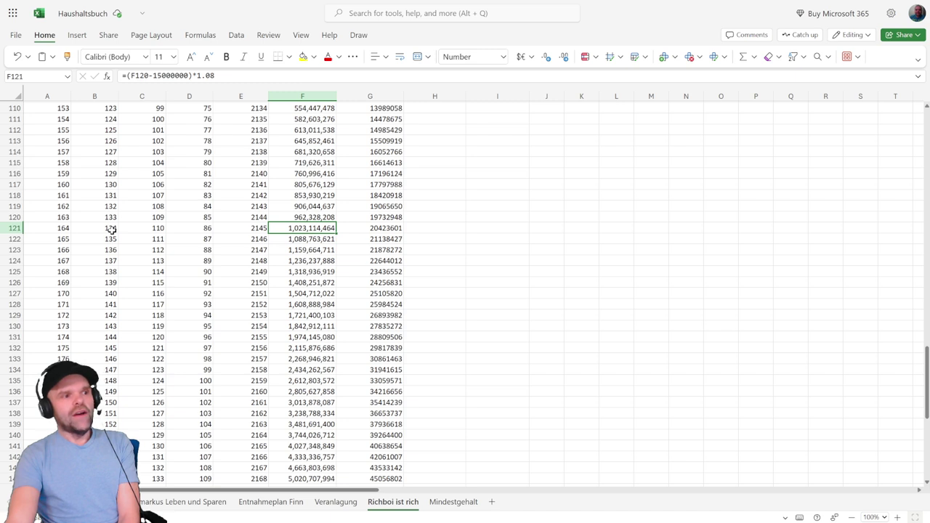
left_click(161, 227)
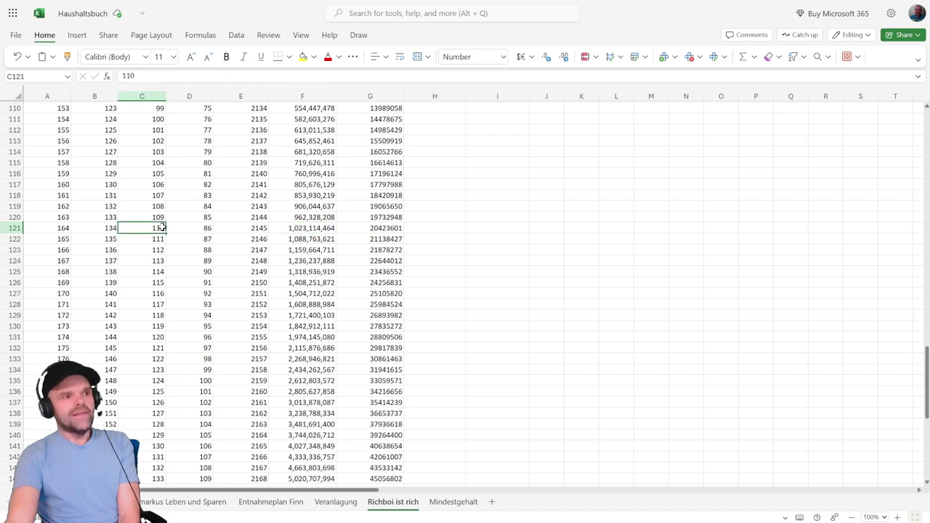
left_click(206, 229)
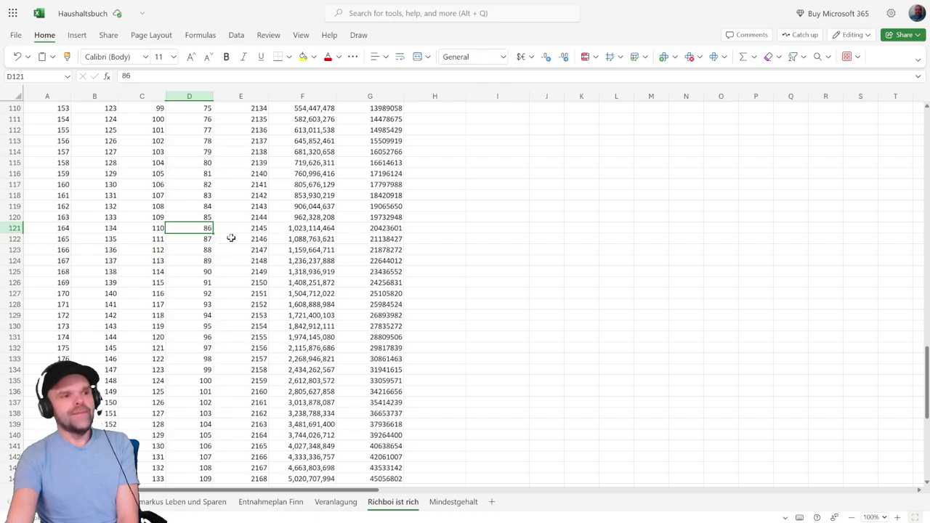
left_click(297, 229)
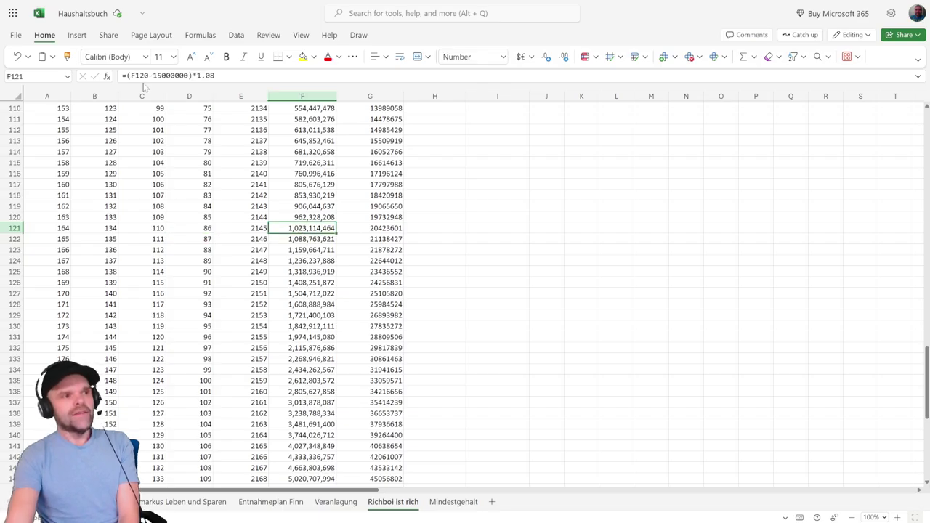
Step: Inspect the yearly withdrawal formulas in the ETF 8% column from 2138 to 2144
left_click(297, 185)
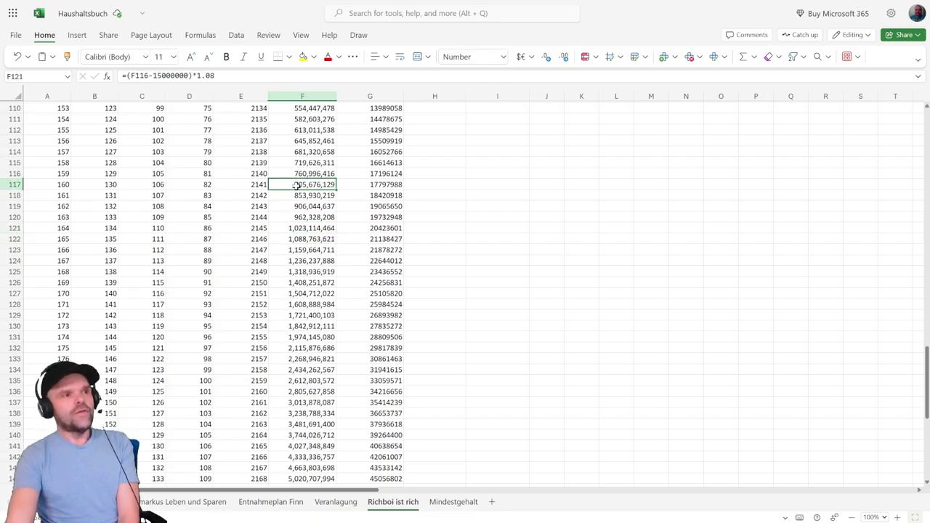
left_click(300, 174)
left_click(307, 152)
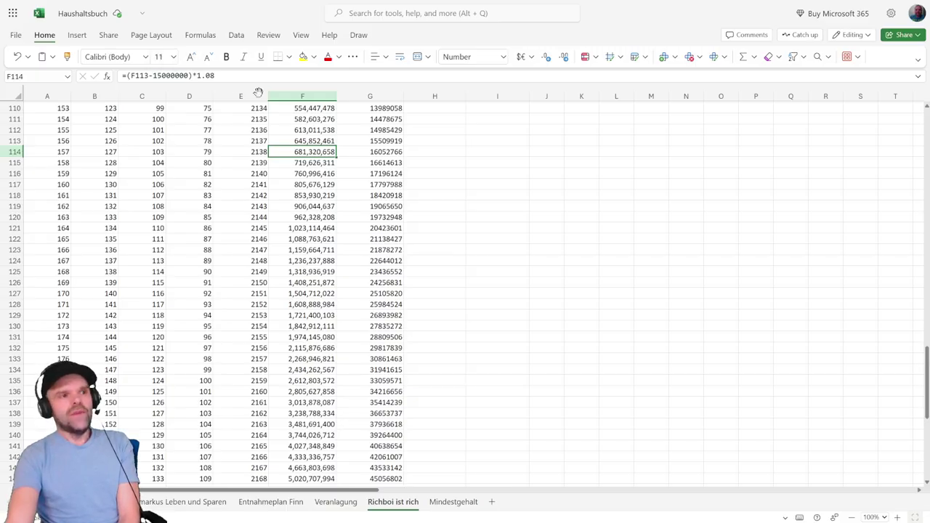
left_click(307, 162)
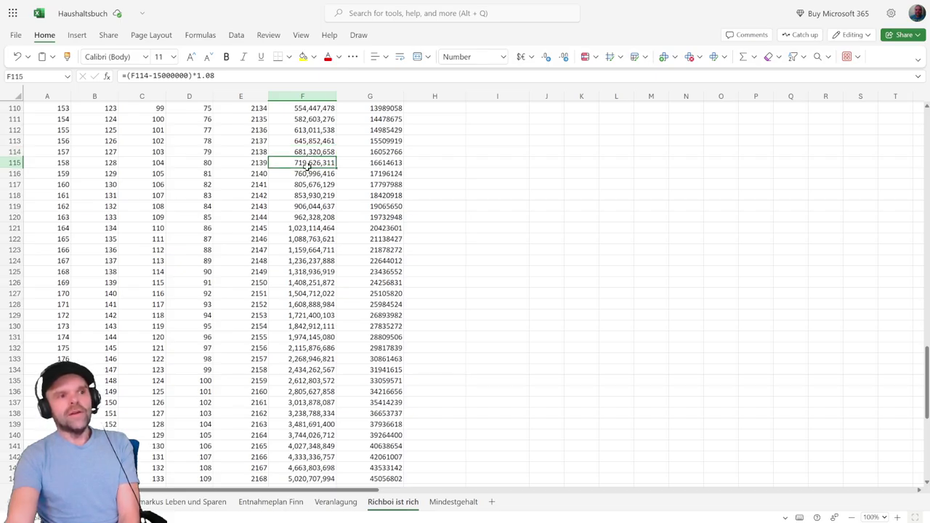
left_click(306, 173)
left_click(304, 184)
left_click(305, 195)
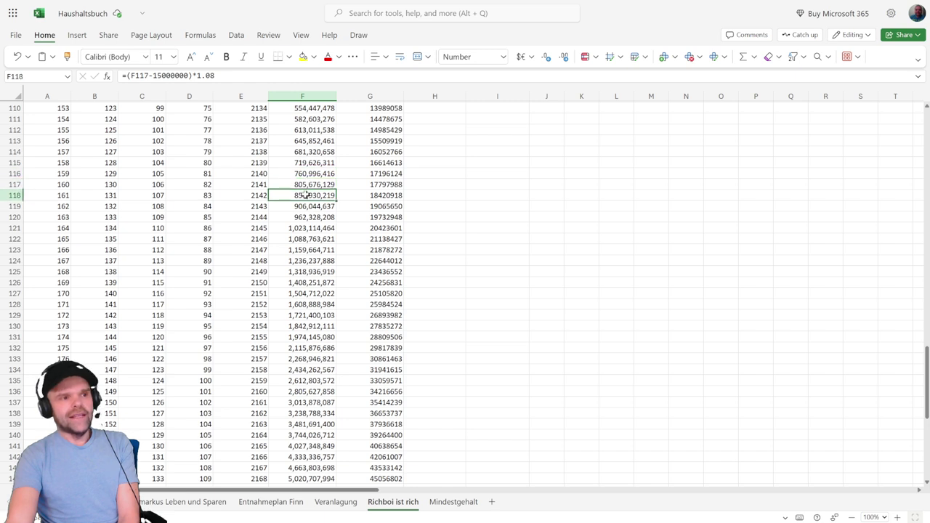
left_click(308, 206)
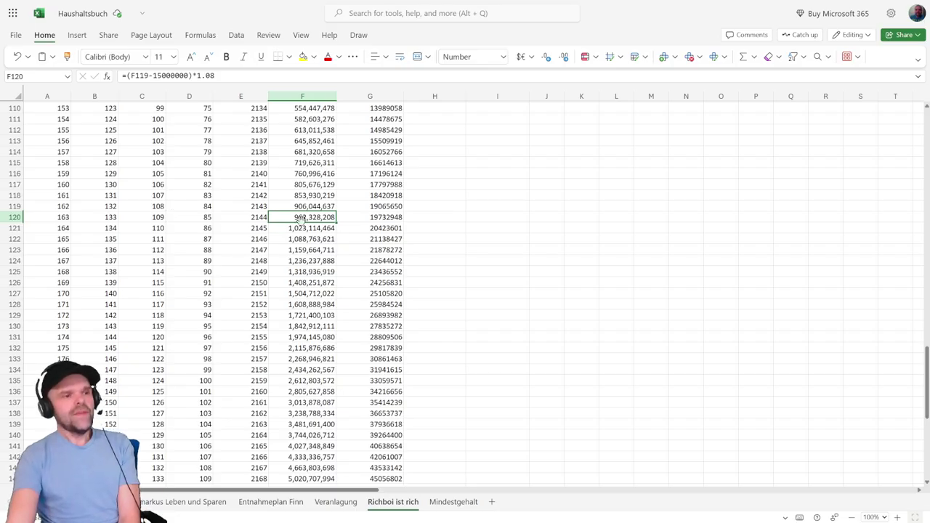
scroll(158, 155, "up", 2)
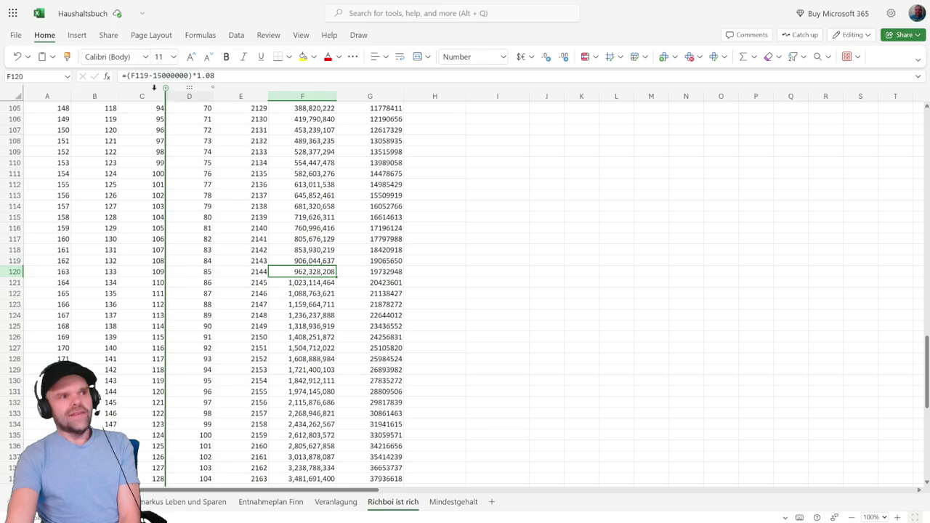
scroll(296, 222, "down", 2)
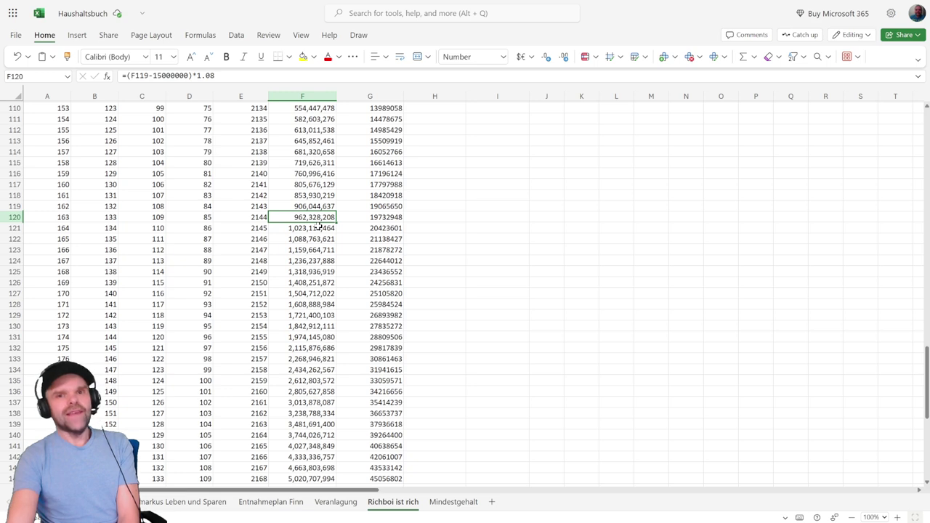
Step: Go to the 2181 row, where the first age column reaches 200, and select the entire row
scroll(318, 218, "down", 2)
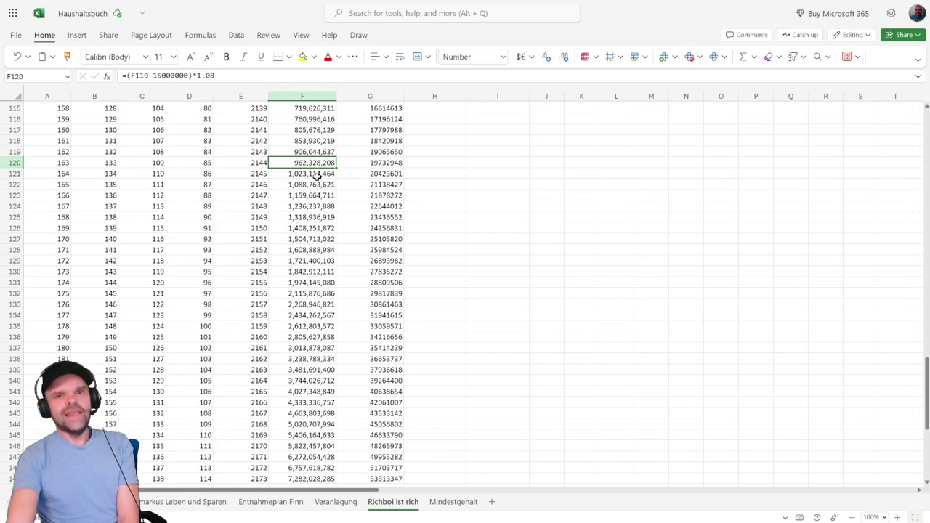
scroll(320, 178, "down", 7)
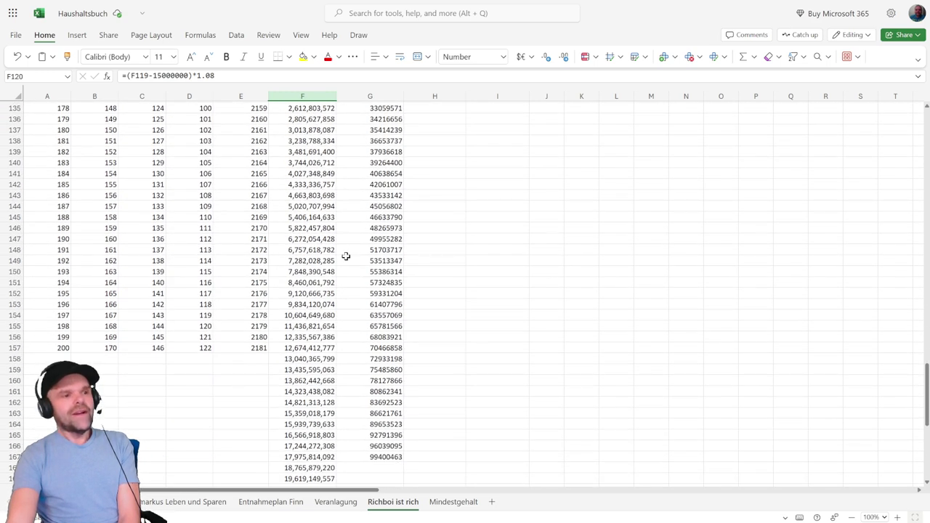
left_click(59, 348)
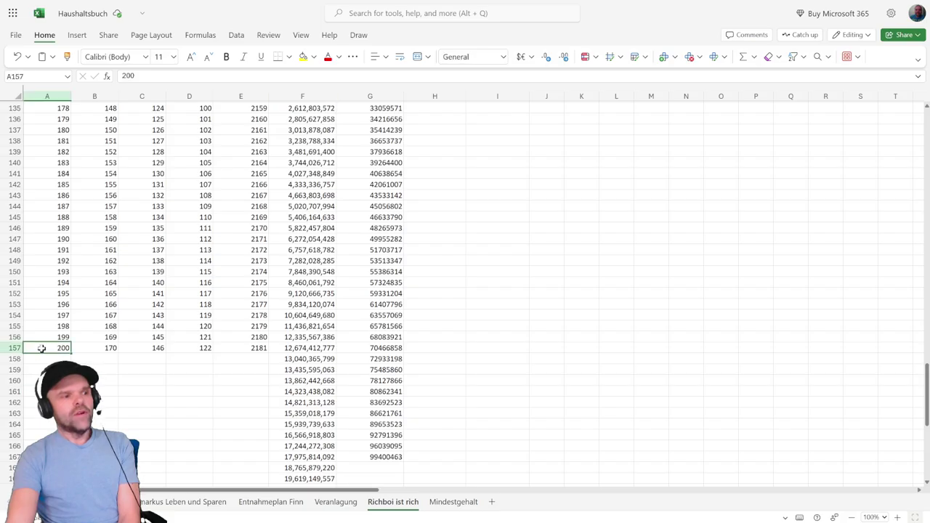
left_click(15, 348)
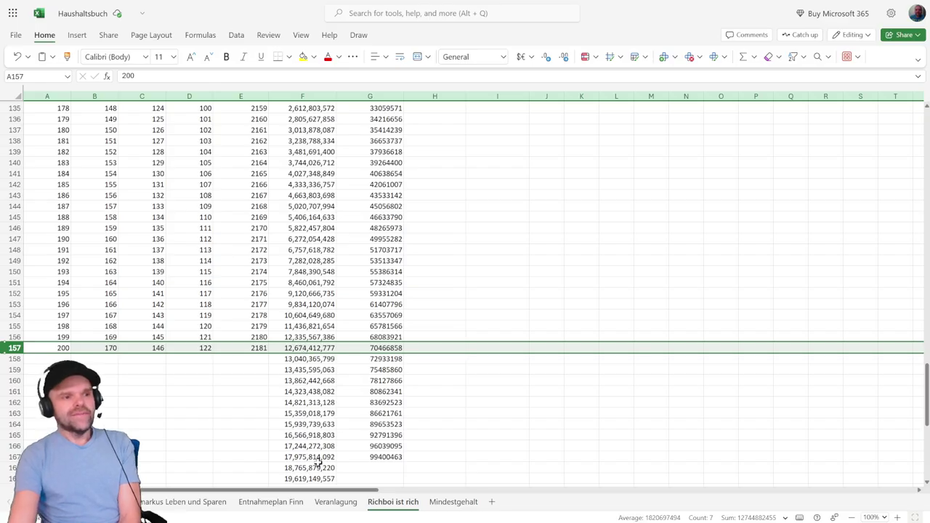
Step: Leave full screen and switch to the inflation calculator page in the browser
key("F11")
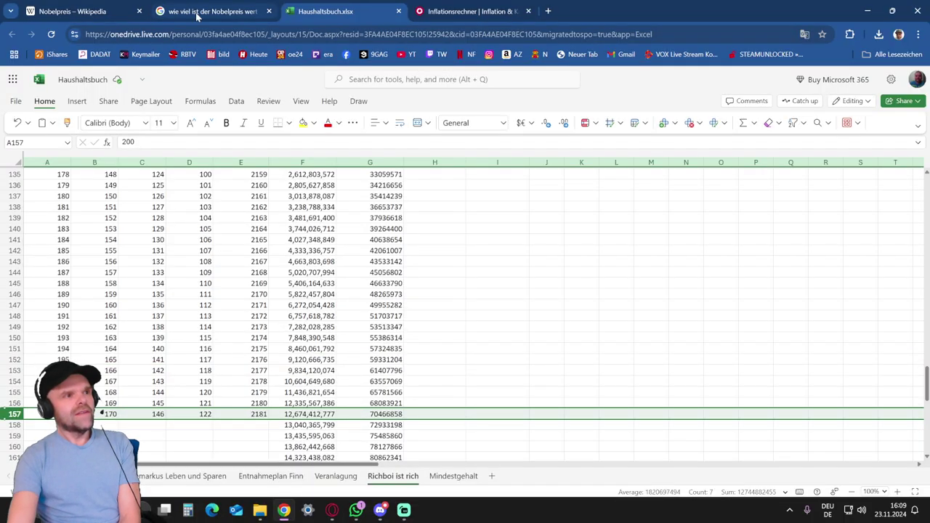
left_click(469, 11)
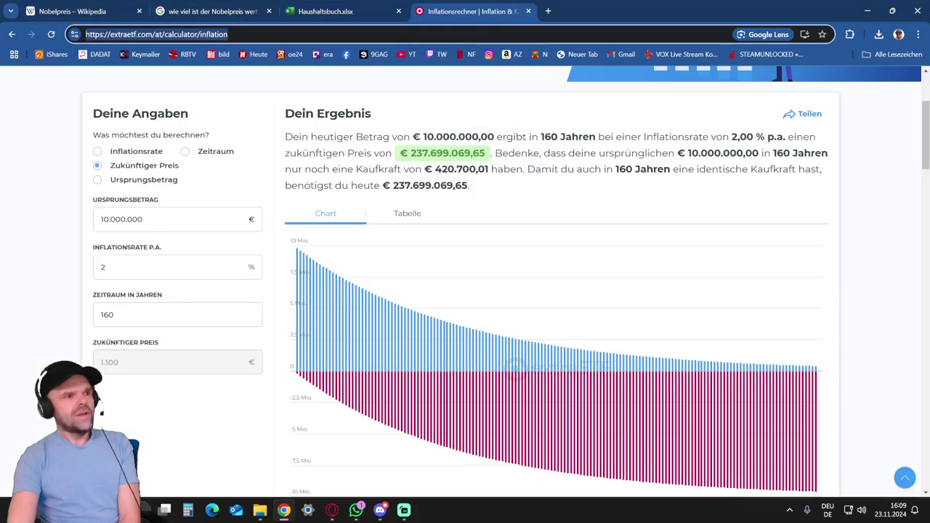
Step: Set the inflation calculator's original amount to 100.000.000 €
left_click(143, 219)
type("0")
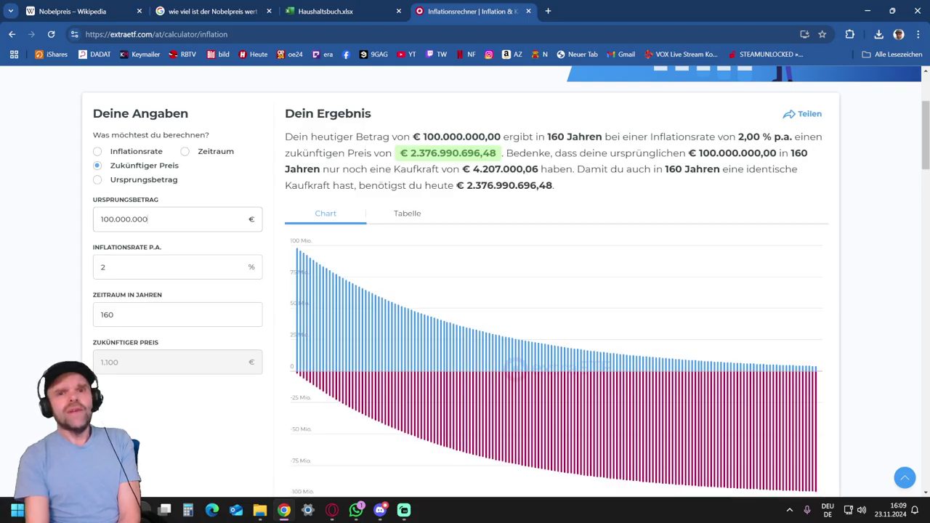
Step: Switch back to the Haushaltsbuch workbook, compare the yearly withdrawal formulas in cells F157 and F158, and minimize the browser to reveal the desktop
left_click(332, 14)
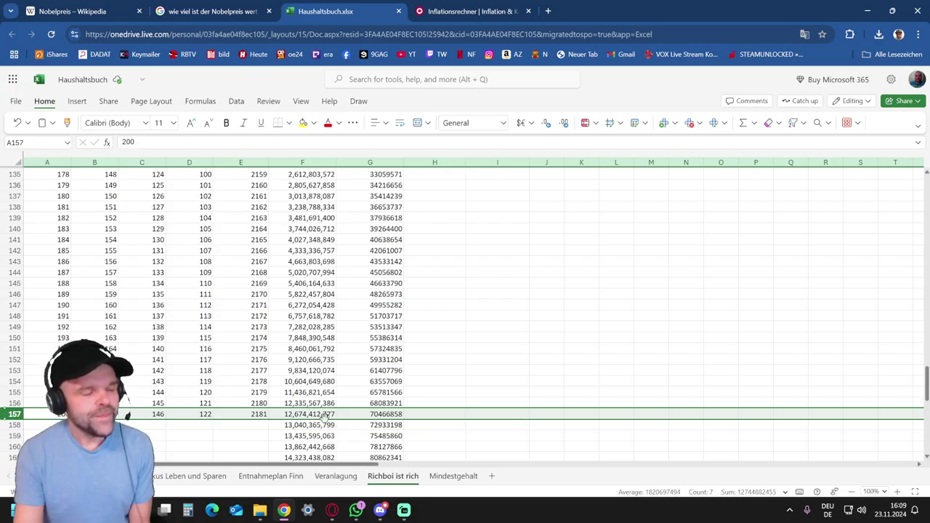
scroll(320, 414, "down", 2)
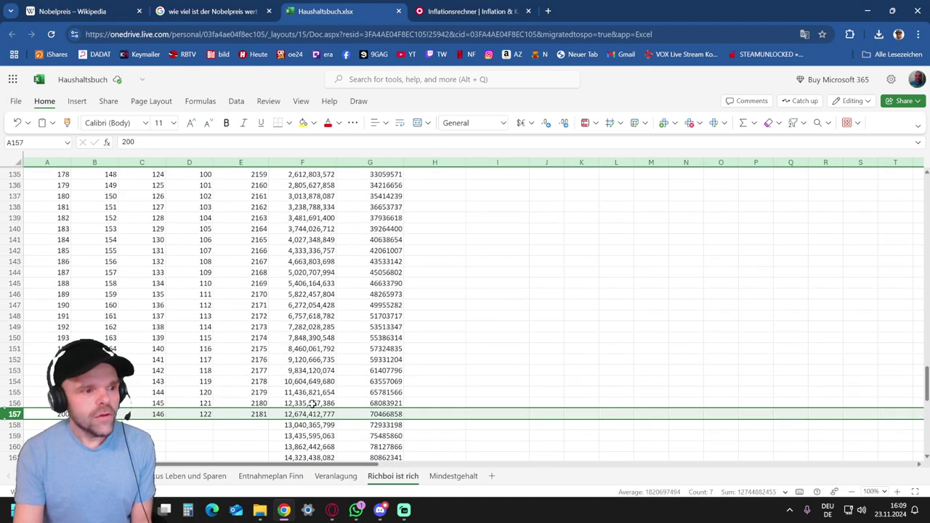
left_click(298, 371)
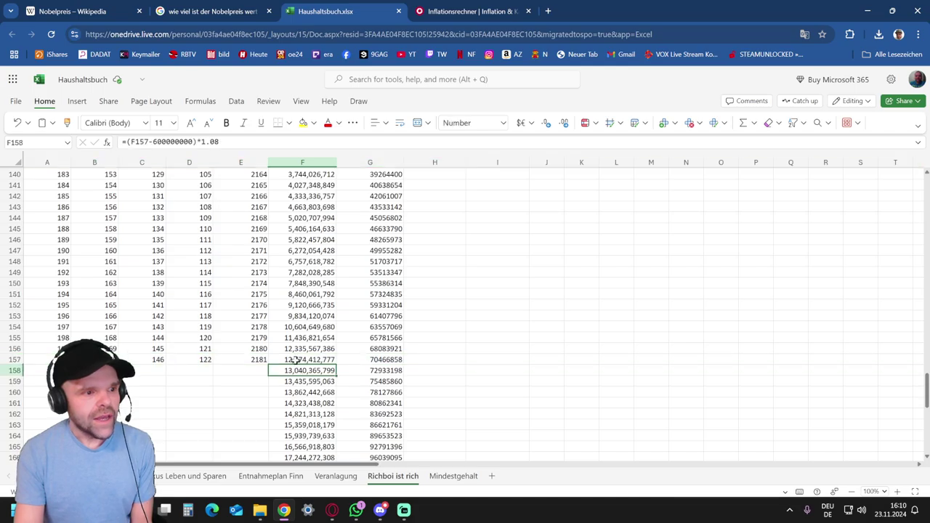
left_click(296, 360)
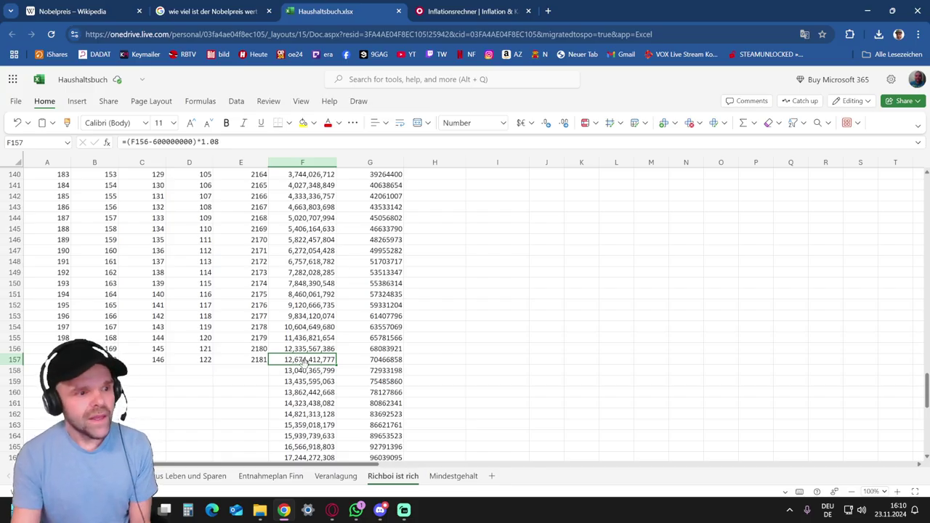
left_click(304, 371)
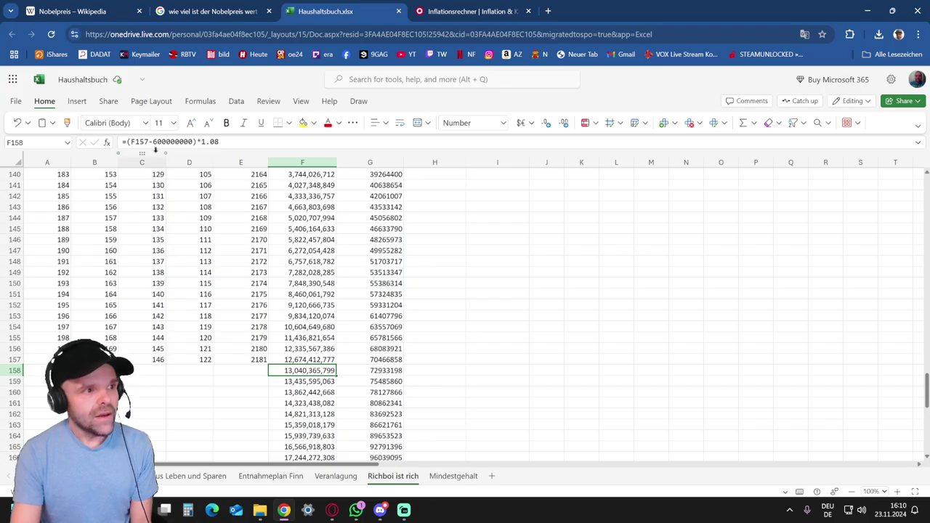
mouse_move(169, 141)
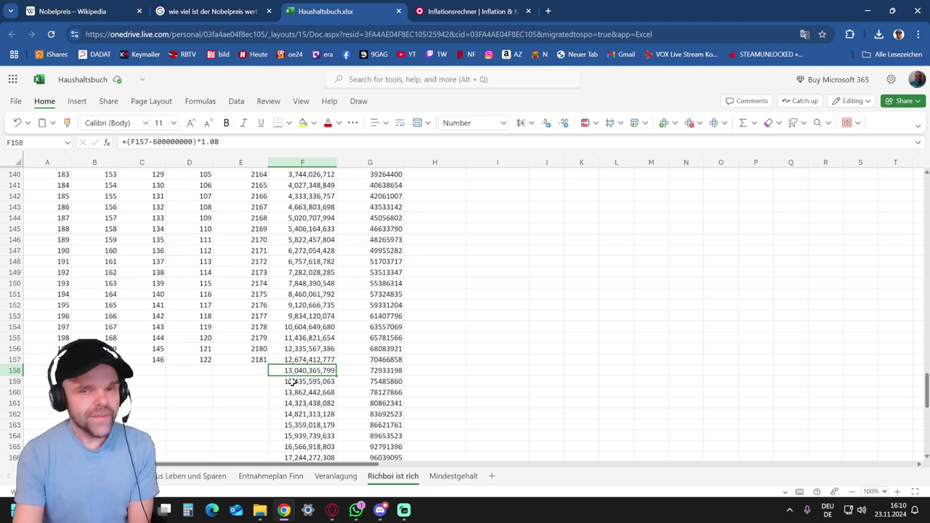
left_click(301, 360)
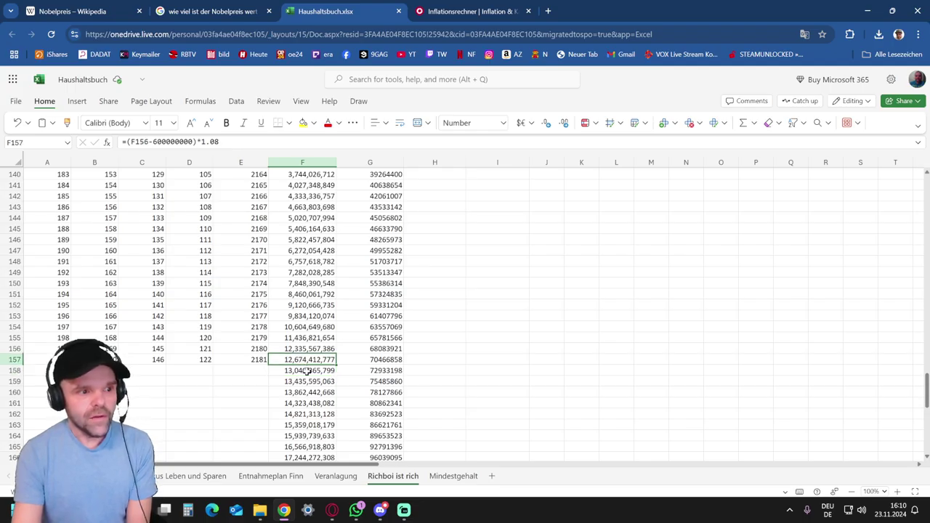
left_click(307, 370)
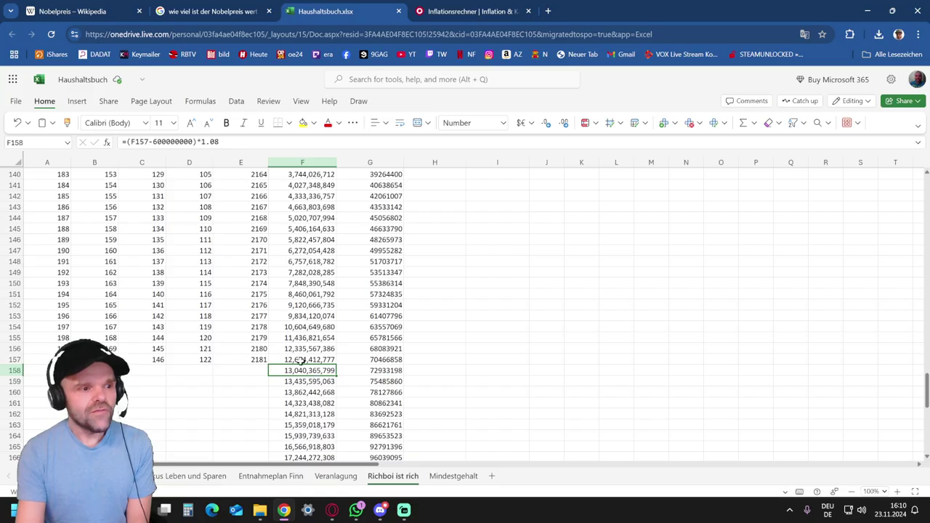
left_click(301, 361)
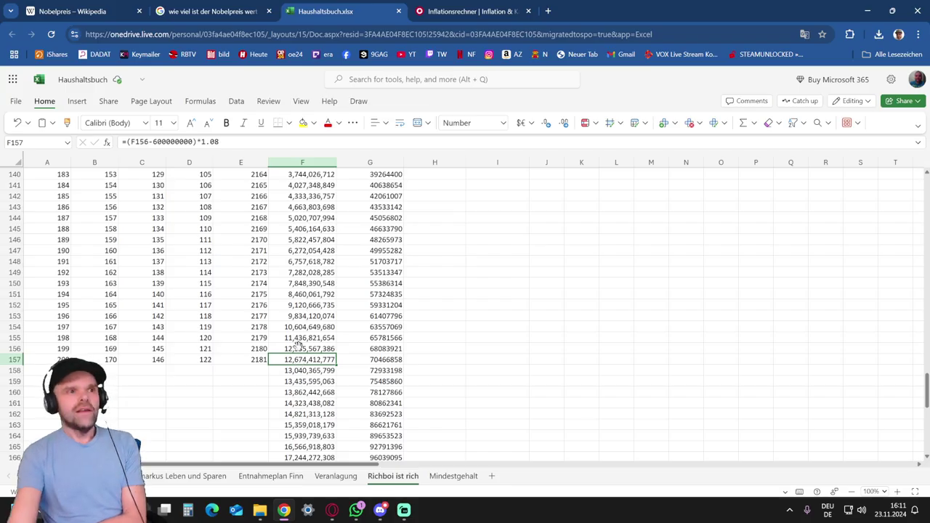
left_click(865, 14)
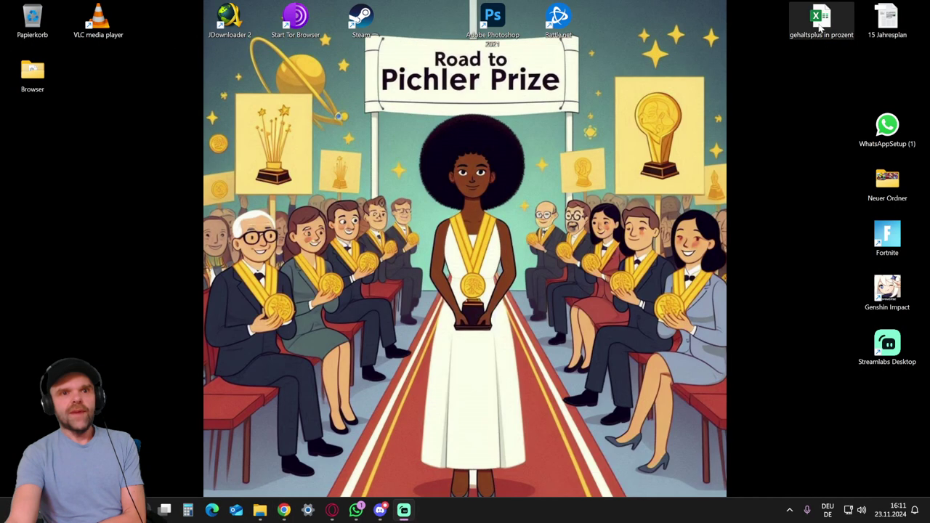